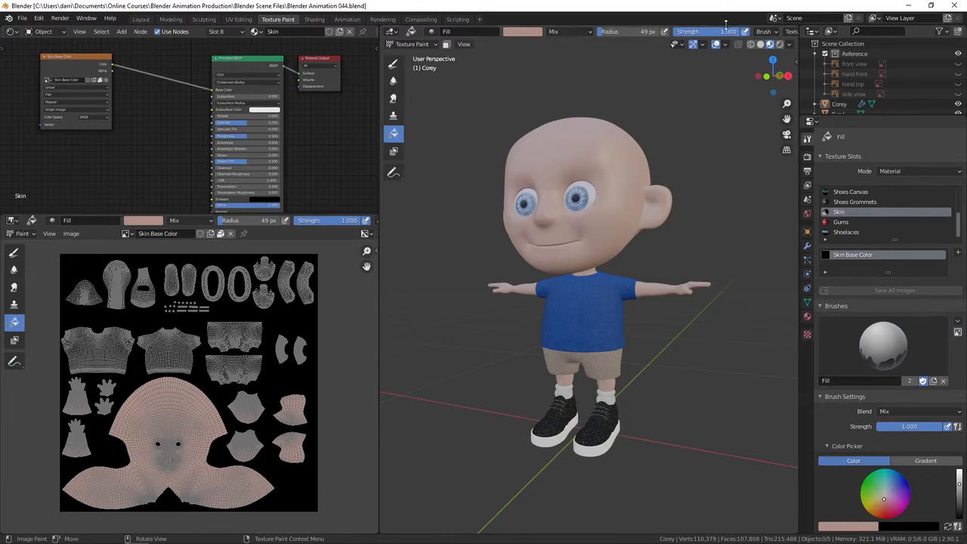
# Add a Base Color texture paint slot to the skin material and name it "Skin Details".
pyautogui.moveTo(762, 33); pyautogui.dragTo(436, 34, button='middle')
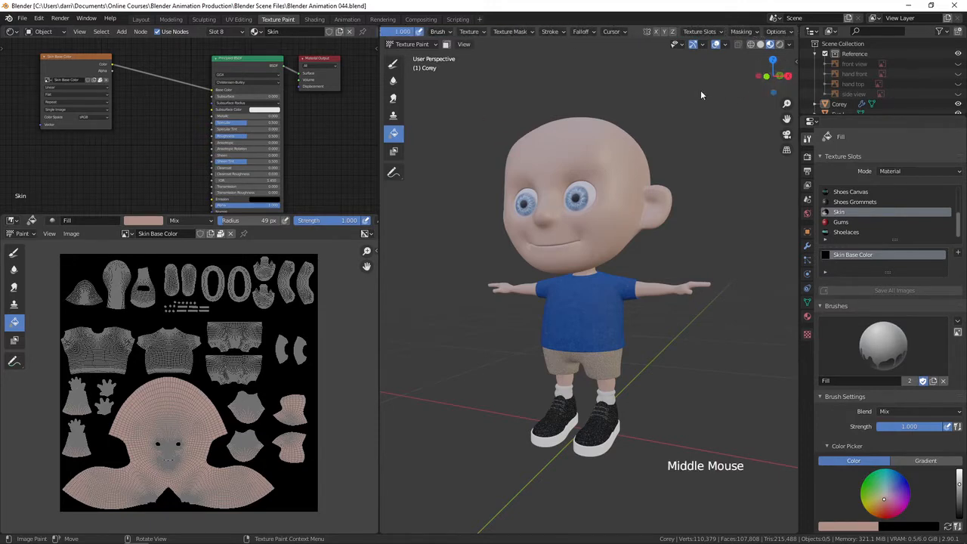
pyautogui.click(718, 32)
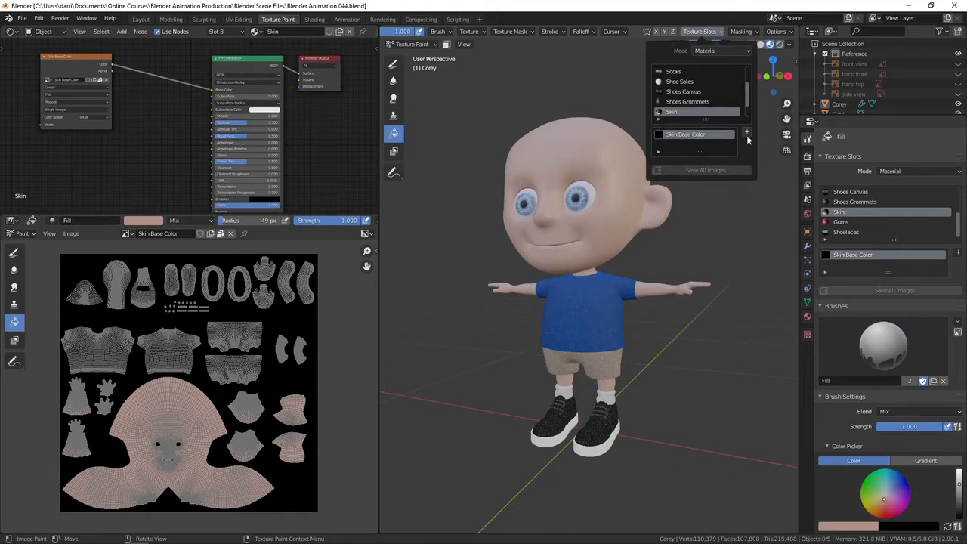
pyautogui.click(746, 135)
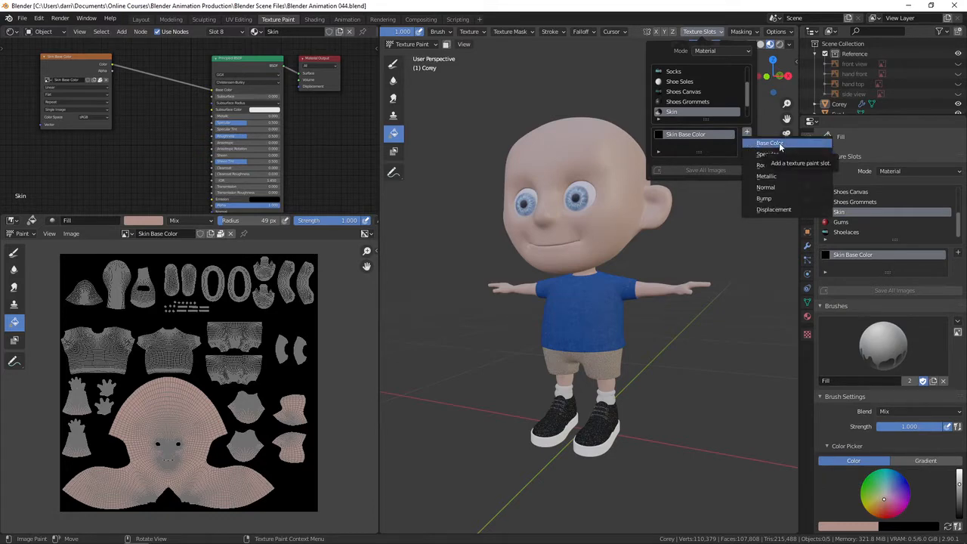
pyautogui.click(779, 143)
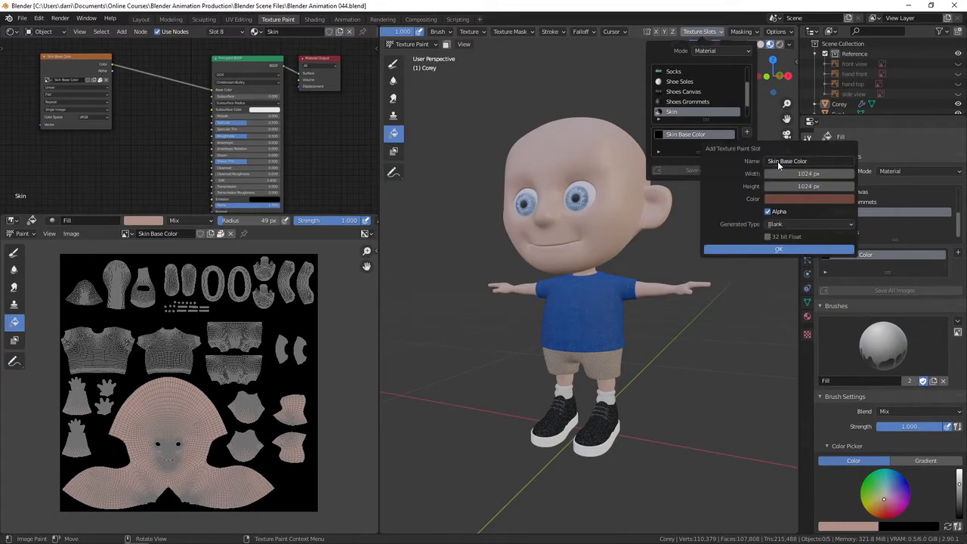
pyautogui.click(813, 161)
pyautogui.press('BackSpace')
pyautogui.press('BackSpace')
pyautogui.press('BackSpace')
pyautogui.press('BackSpace')
pyautogui.press('BackSpace')
pyautogui.press('BackSpace')
pyautogui.press('BackSpace')
pyautogui.press('BackSpace')
pyautogui.press('BackSpace')
pyautogui.press('BackSpace')
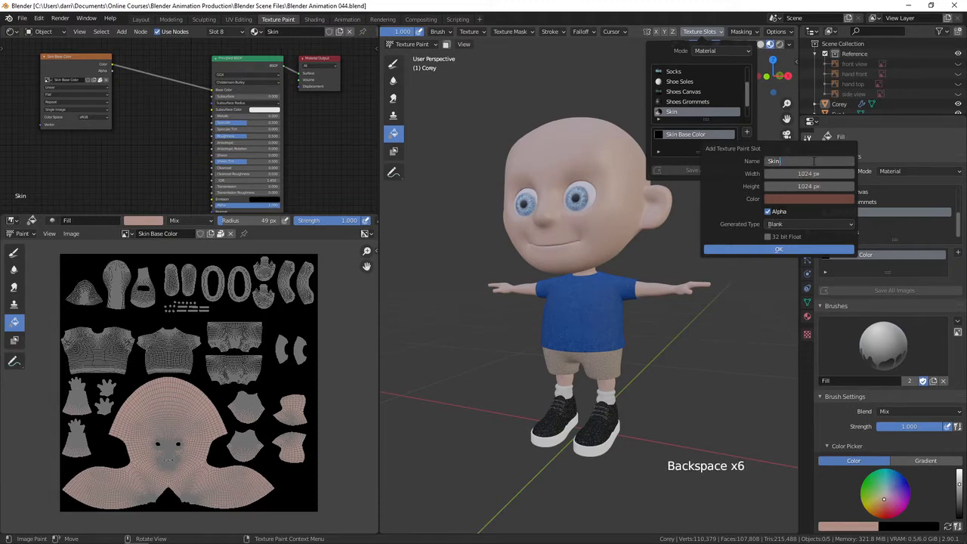
pyautogui.write('Detials')
pyautogui.press('Return')
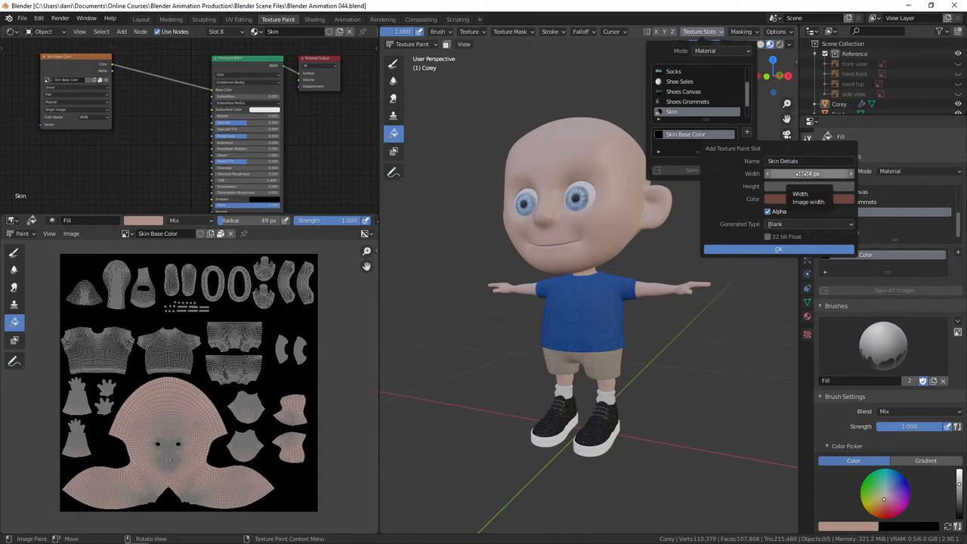
# Set the new slot's image width and height to 4096 px.
pyautogui.click(799, 173)
pyautogui.write('4096')
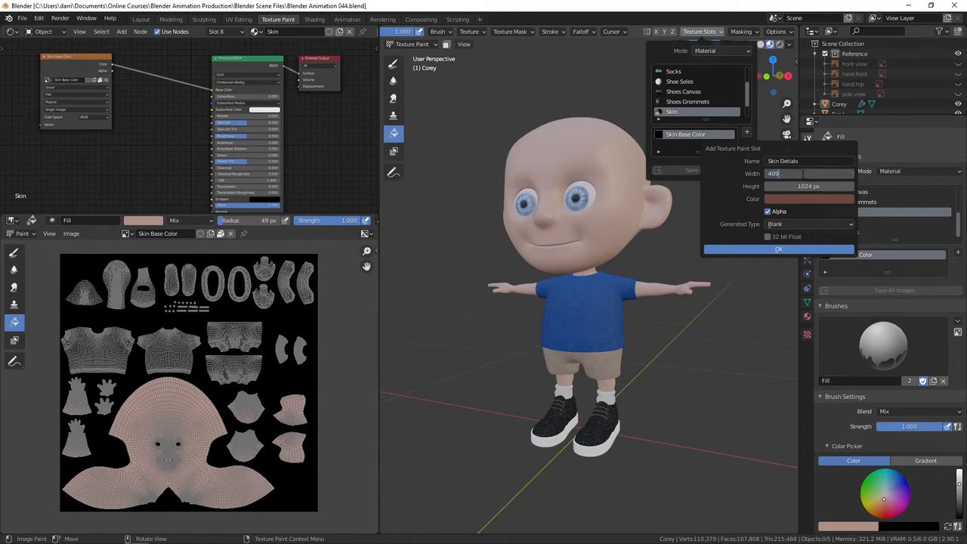
pyautogui.press('Tab')
pyautogui.write('4096')
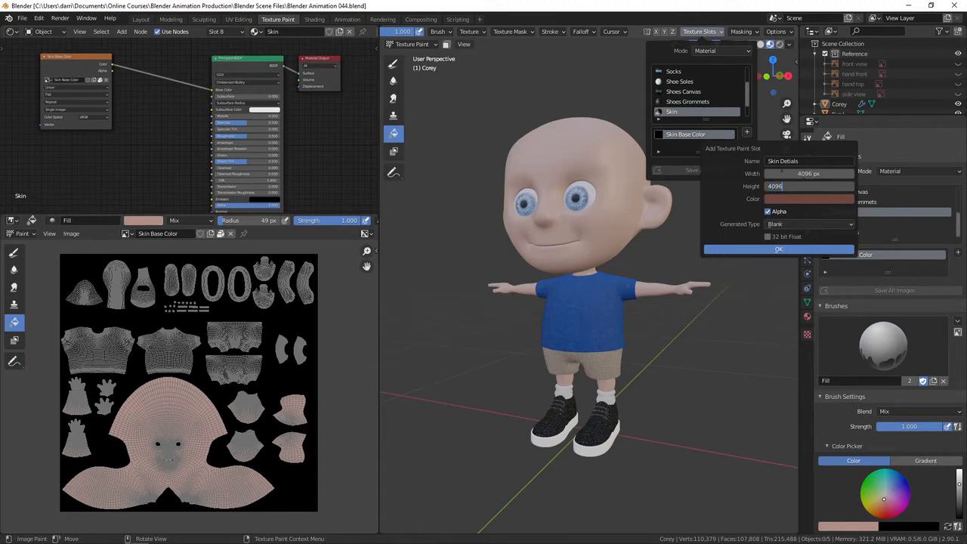
pyautogui.press('Return')
# Set the slot's fill color to black with zero alpha and create the slot.
pyautogui.click(797, 201)
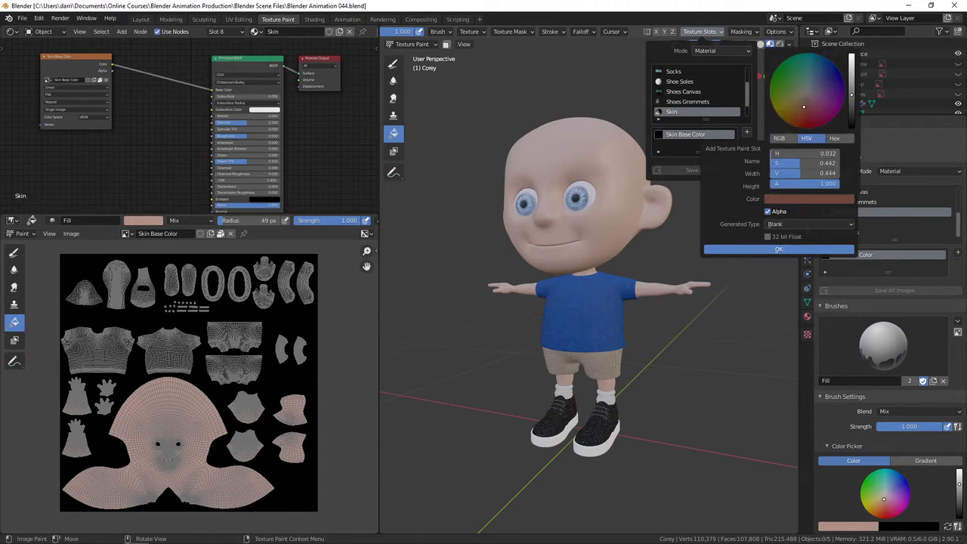
pyautogui.moveTo(853, 105); pyautogui.dragTo(853, 130)
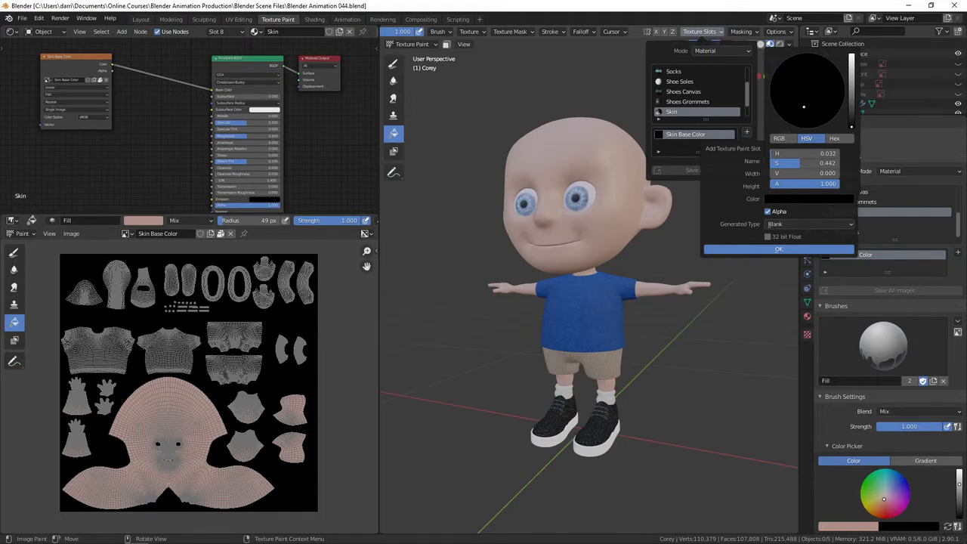
pyautogui.moveTo(828, 183); pyautogui.dragTo(774, 184)
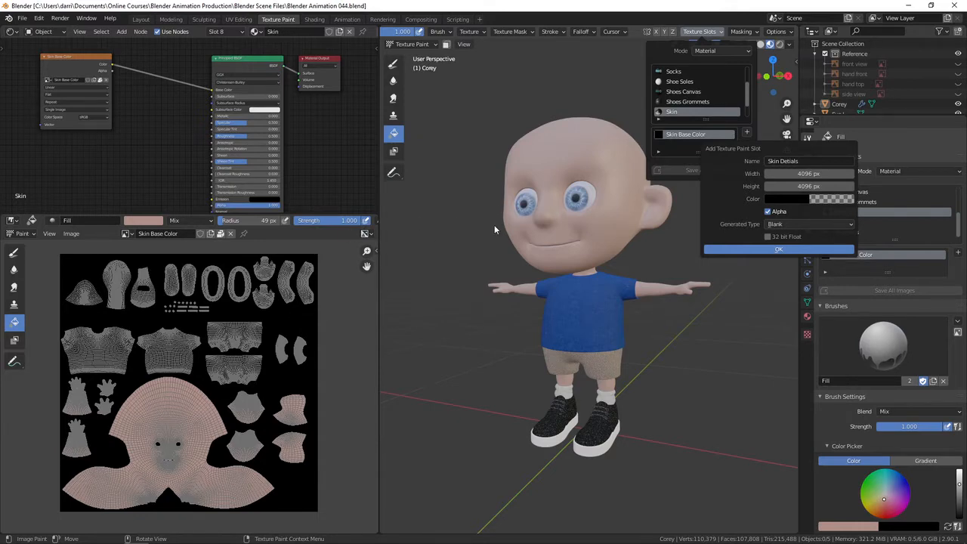
pyautogui.click(761, 250)
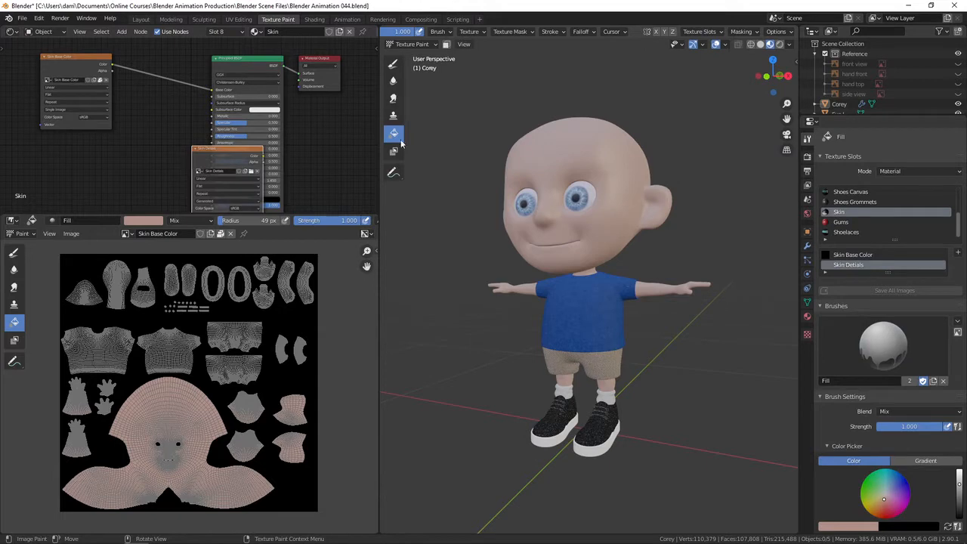
# Insert a MixRGB node into the link between the Skin Base Color texture and the Principled BSDF base color.
pyautogui.moveTo(238, 148); pyautogui.dragTo(83, 138)
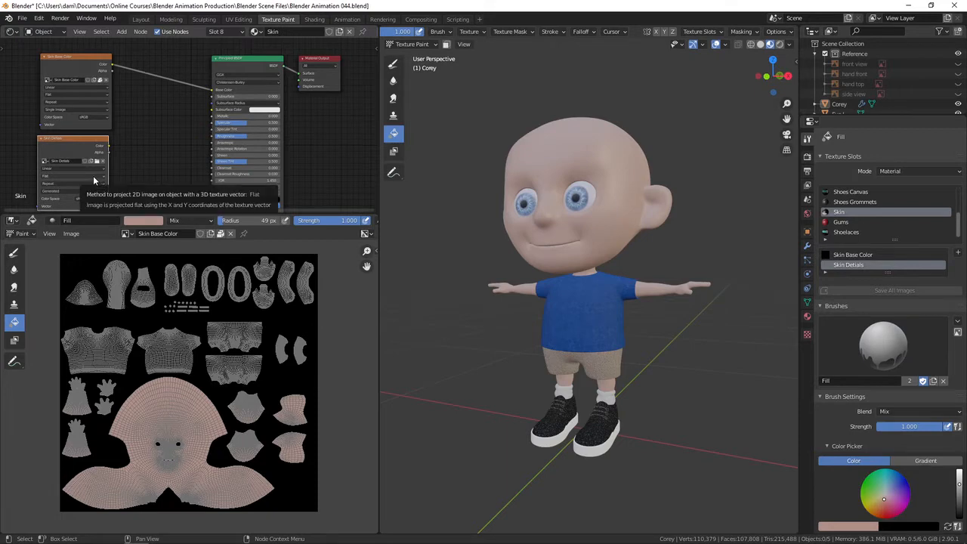
pyautogui.keyDown('shift'); pyautogui.moveTo(139, 167); pyautogui.dragTo(178, 140, button='middle'); pyautogui.keyUp('shift')
pyautogui.scroll(2, 171, 158)
pyautogui.keyDown('shift'); pyautogui.scroll(1, 172, 157); pyautogui.keyUp('shift')
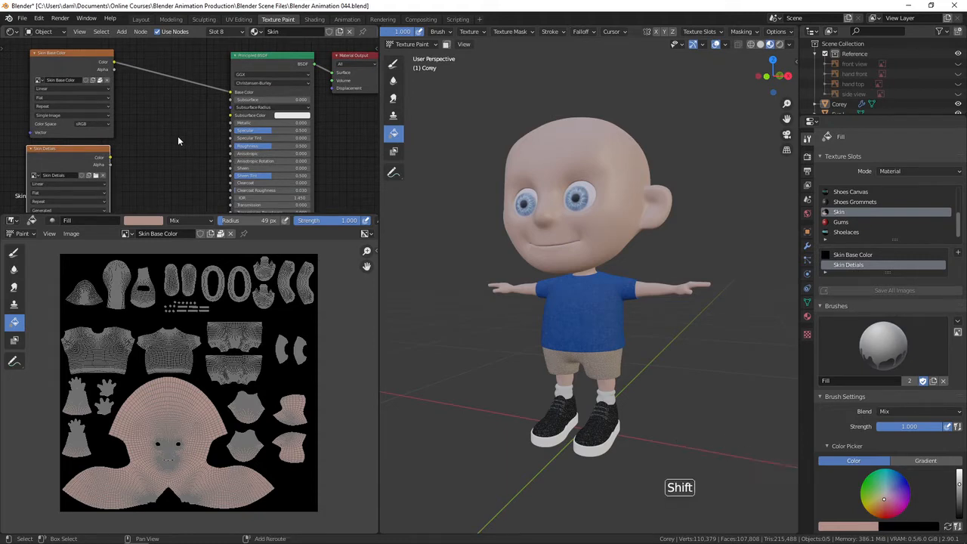
pyautogui.hotkey('shift', 'a')
pyautogui.moveTo(179, 138)
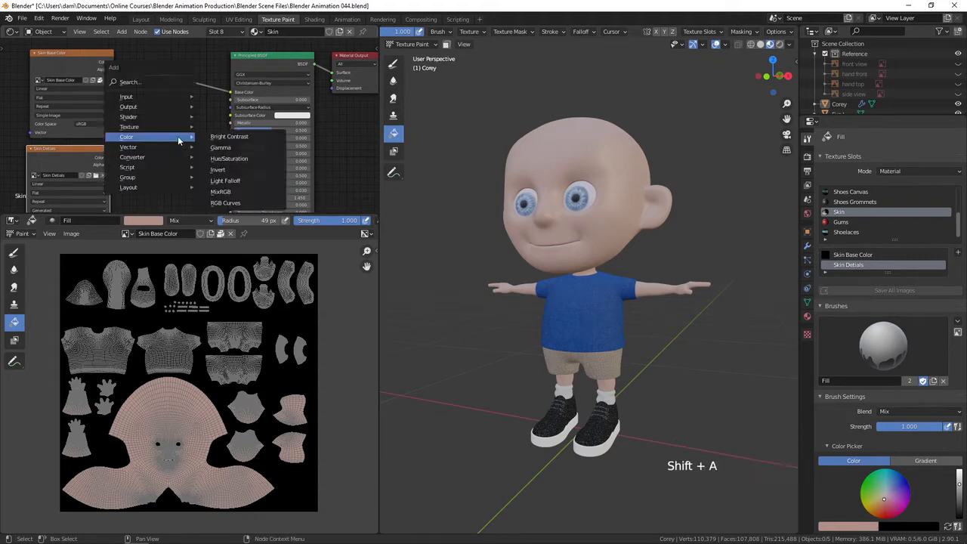
pyautogui.click(226, 192)
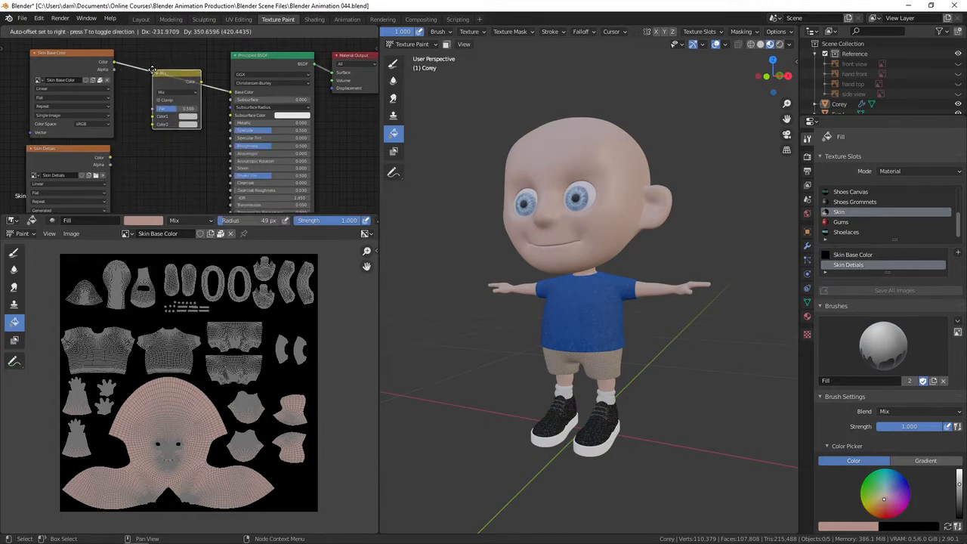
pyautogui.click(153, 70)
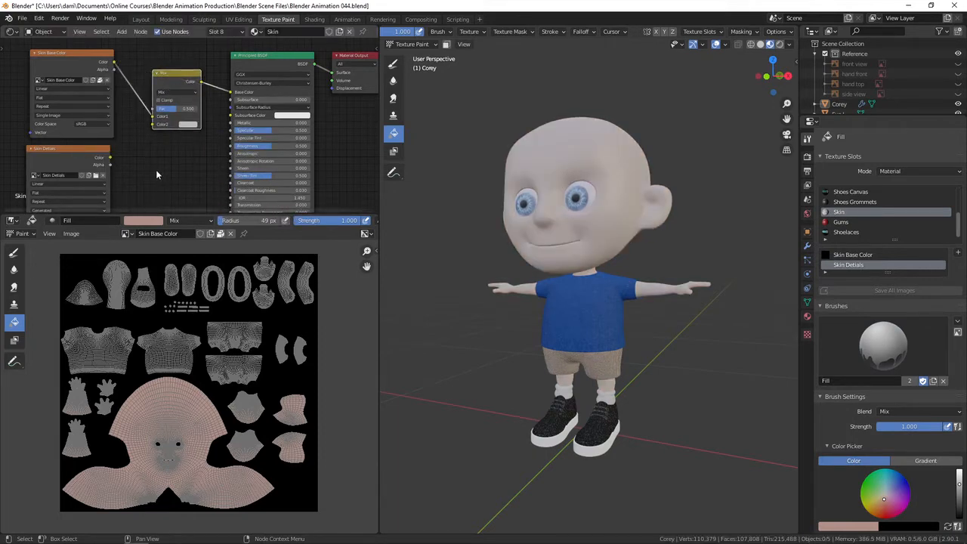
# Connect the Skin Details color output to the mix node's second color input and set its blend mode to Add.
pyautogui.click(109, 160)
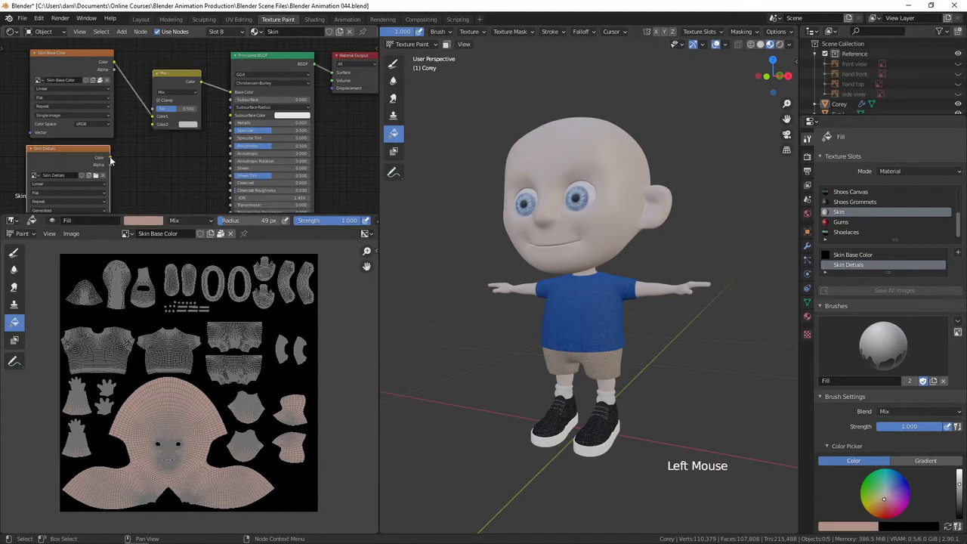
pyautogui.moveTo(110, 158); pyautogui.dragTo(154, 124)
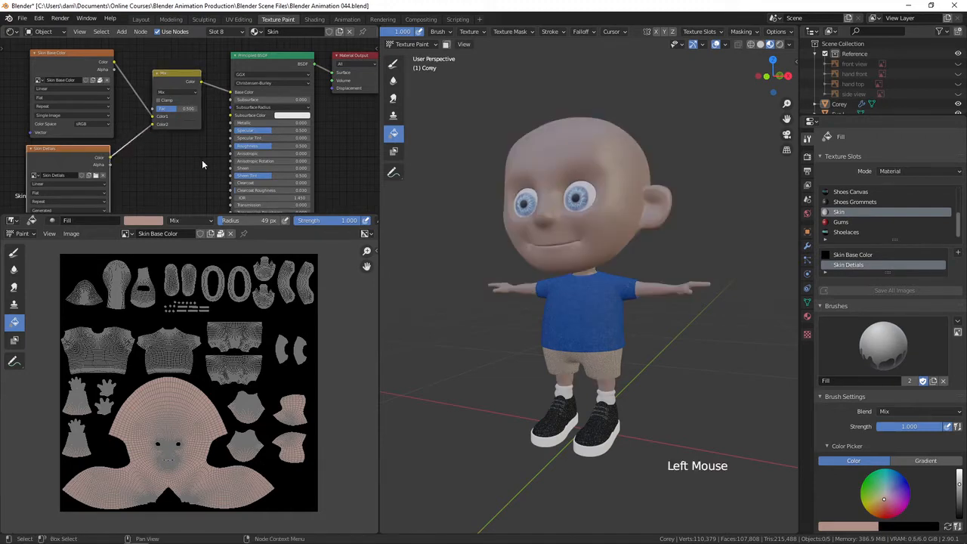
pyautogui.click(183, 92)
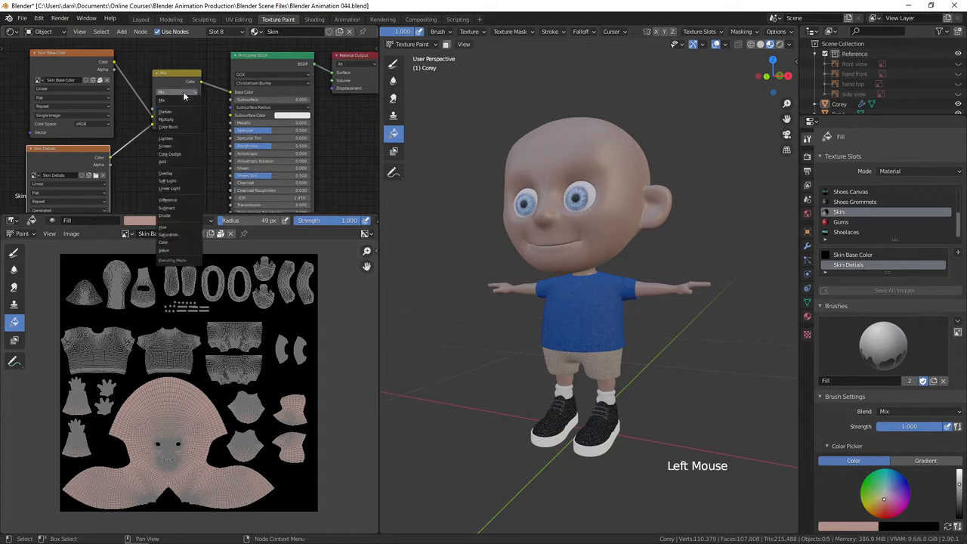
pyautogui.click(167, 163)
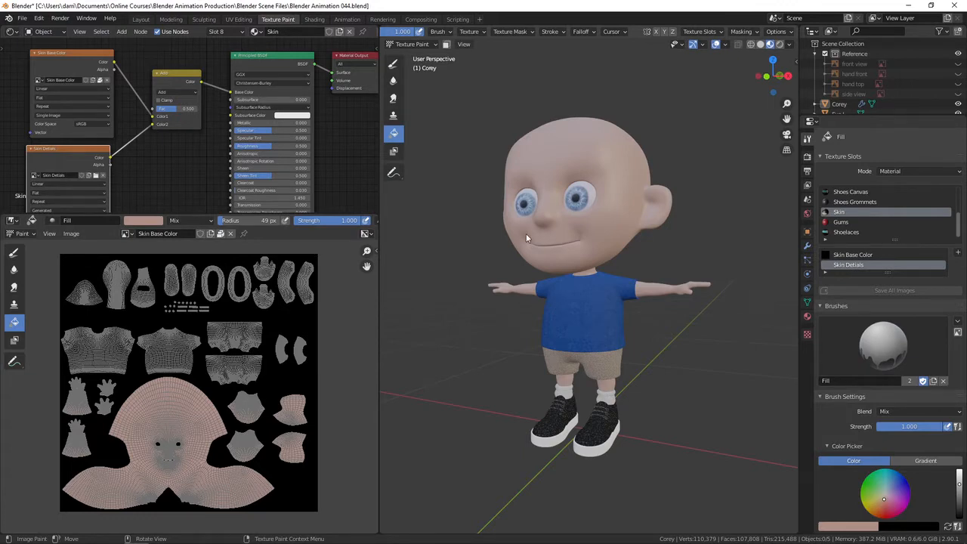
# Show the Skin Details image in the image editor, framed on the face, and make its texture node active.
pyautogui.click(51, 152)
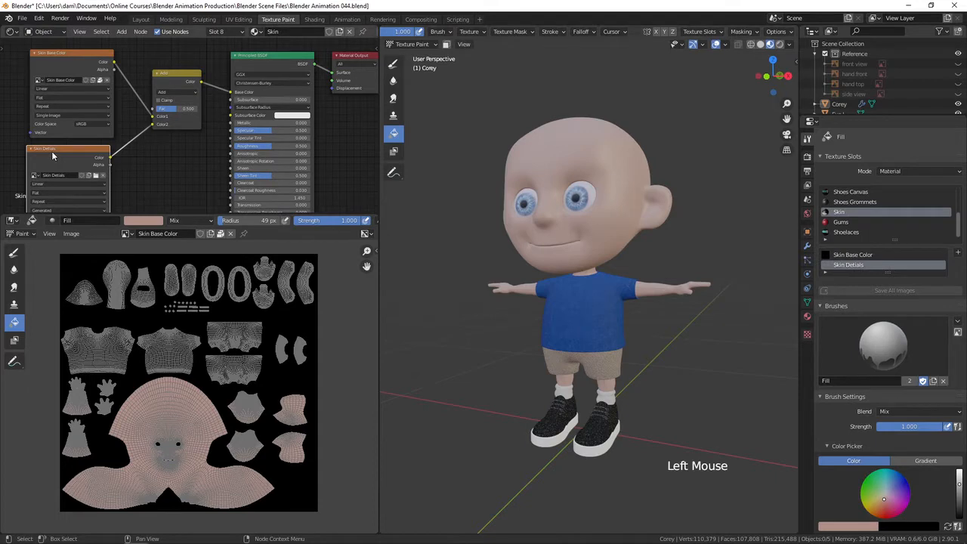
pyautogui.click(127, 234)
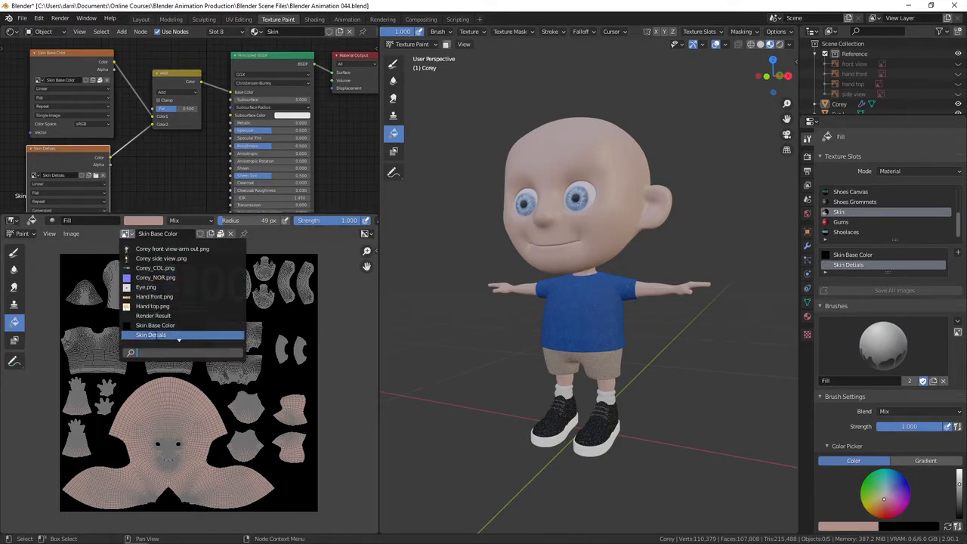
pyautogui.click(156, 335)
pyautogui.scroll(2, 177, 433)
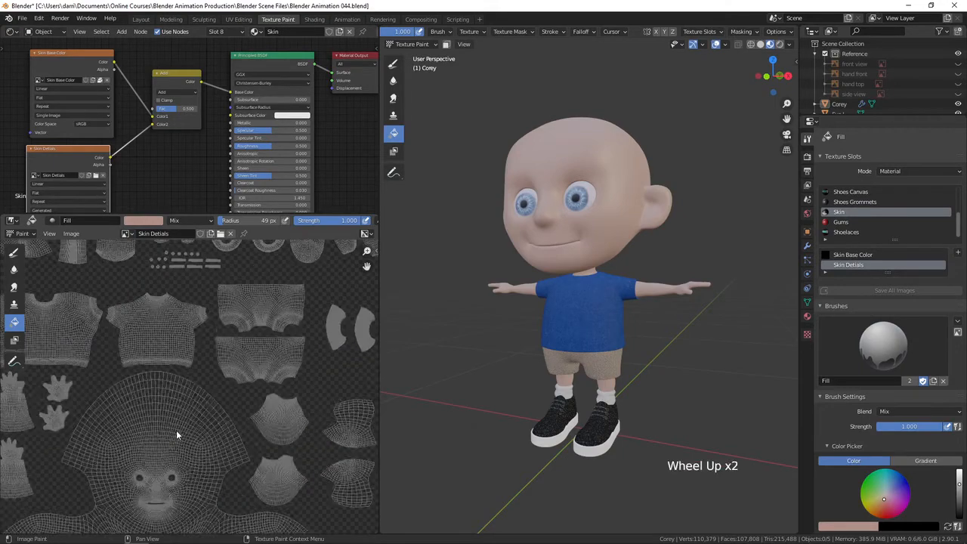
pyautogui.keyDown('shift'); pyautogui.moveTo(176, 430); pyautogui.dragTo(195, 354, button='middle'); pyautogui.keyUp('shift')
pyautogui.scroll(3, 194, 354)
pyautogui.keyDown('shift'); pyautogui.moveTo(192, 394); pyautogui.dragTo(219, 432, button='middle'); pyautogui.keyUp('shift')
pyautogui.scroll(3, 250, 393)
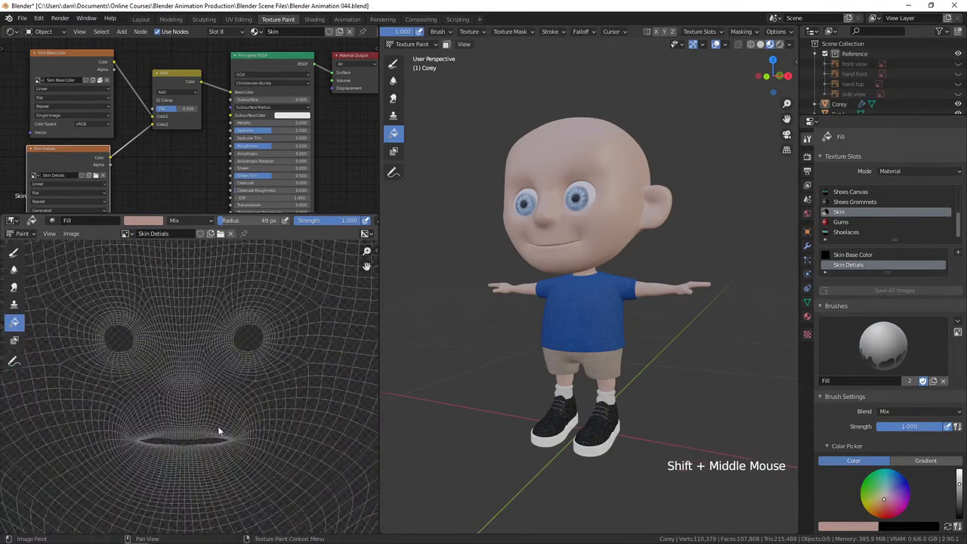
pyautogui.click(61, 154)
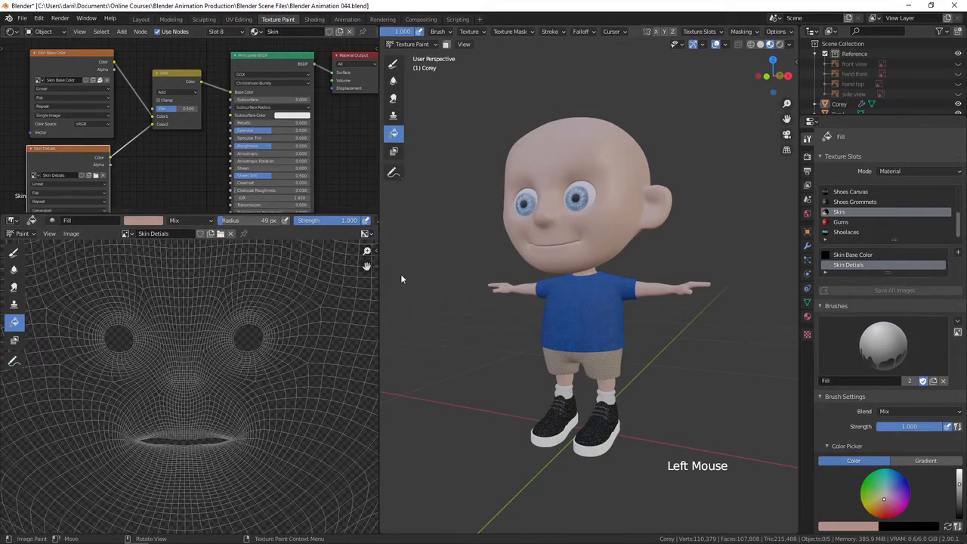
# Switch to the Draw brush and set its color to red (H 0.973, S 0.879, V 1.000).
pyautogui.click(393, 64)
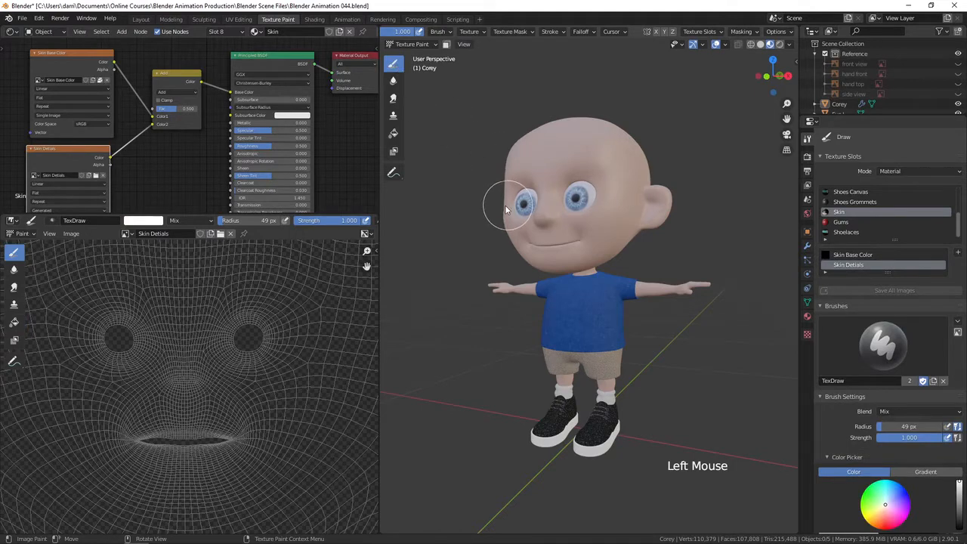
pyautogui.scroll(5, 532, 233)
pyautogui.moveTo(532, 233)
pyautogui.mouseDown(button='middle')
pyautogui.moveTo(594, 265)
pyautogui.moveTo(628, 315)
pyautogui.moveTo(605, 317)
pyautogui.moveTo(621, 370)
pyautogui.moveTo(622, 349)
pyautogui.moveTo(679, 376)
pyautogui.moveTo(625, 383)
pyautogui.mouseUp(button='middle')
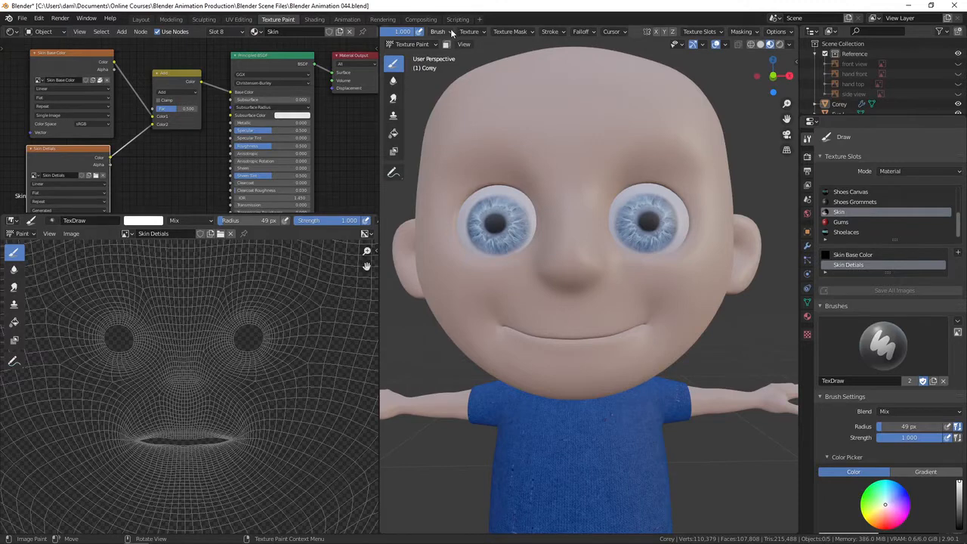
pyautogui.moveTo(454, 32); pyautogui.dragTo(793, 32, button='middle')
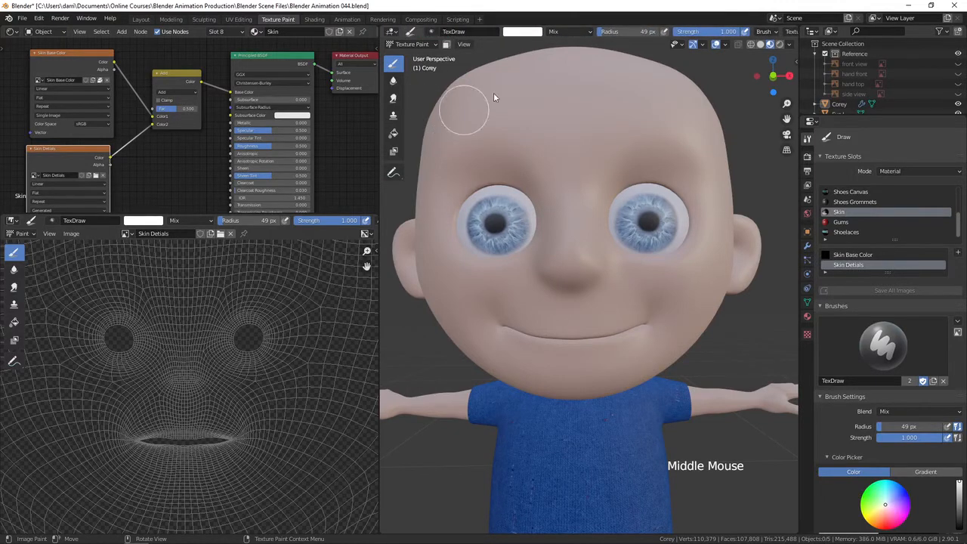
pyautogui.click(527, 33)
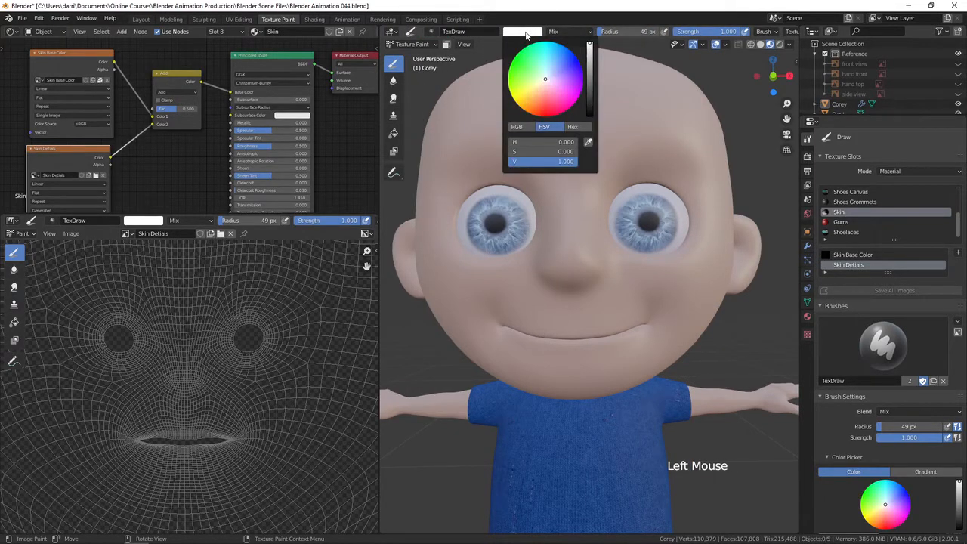
pyautogui.moveTo(544, 80); pyautogui.dragTo(552, 110)
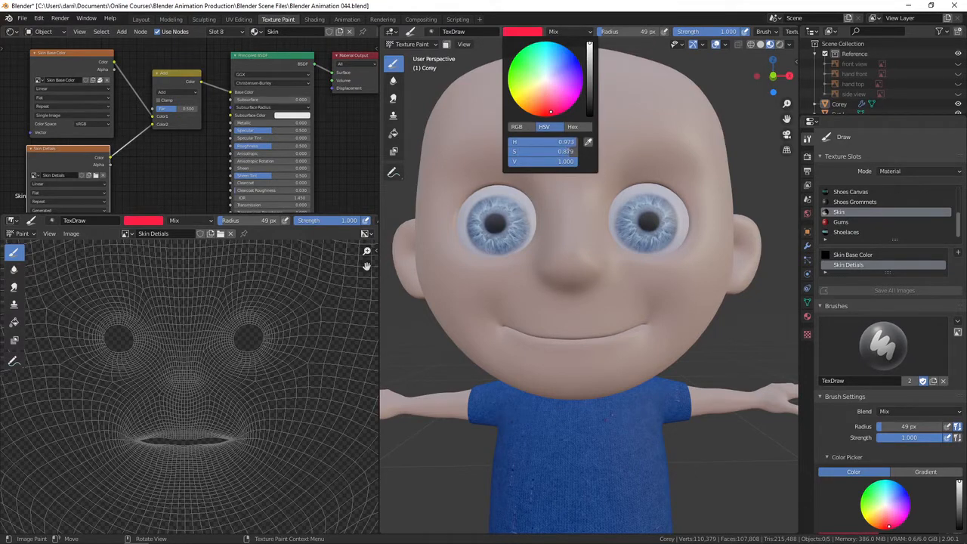
pyautogui.click(628, 145)
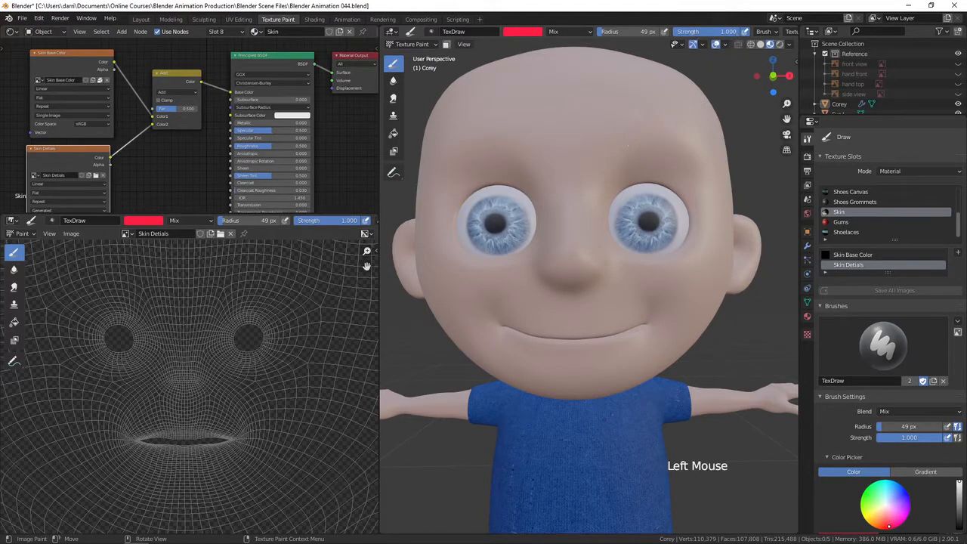
# Paint a red stroke along the character's lips with brush strength 0.511.
pyautogui.moveTo(737, 32); pyautogui.dragTo(708, 34)
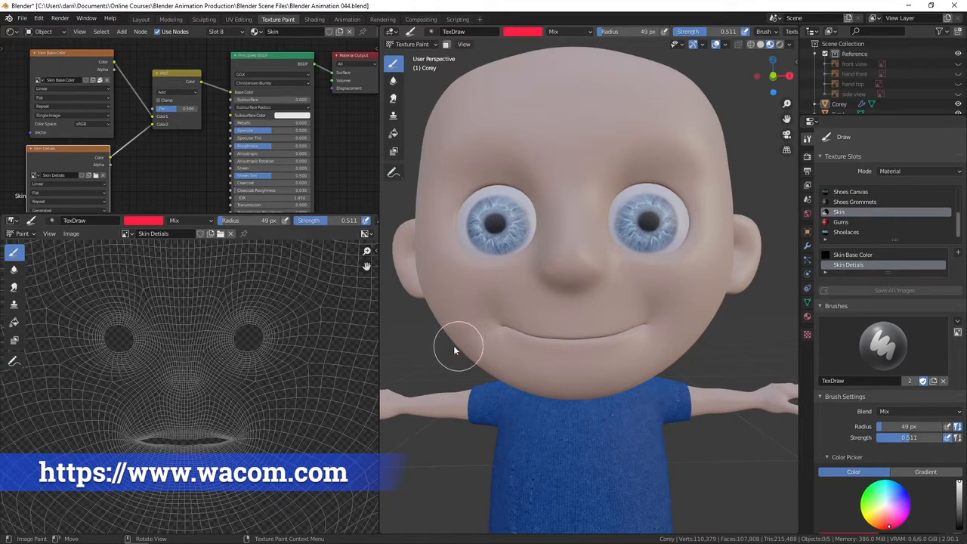
pyautogui.moveTo(588, 348)
pyautogui.keyDown('ctrl'); pyautogui.mouseDown(button='middle')
pyautogui.moveTo(566, 390)
pyautogui.moveTo(583, 315)
pyautogui.moveTo(549, 393)
pyautogui.moveTo(587, 390)
pyautogui.moveTo(565, 388)
pyautogui.mouseUp(button='middle'); pyautogui.keyUp('ctrl')
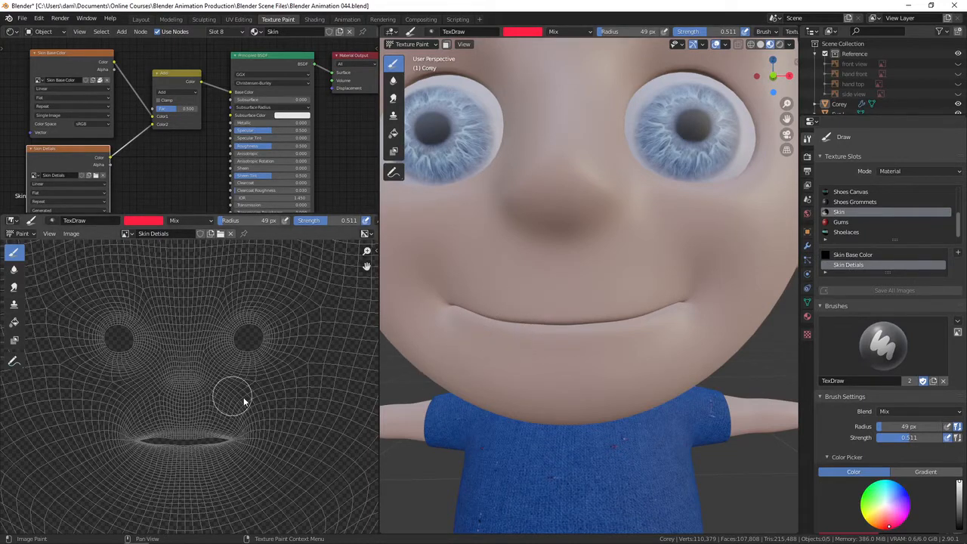
pyautogui.moveTo(676, 305); pyautogui.dragTo(453, 306)
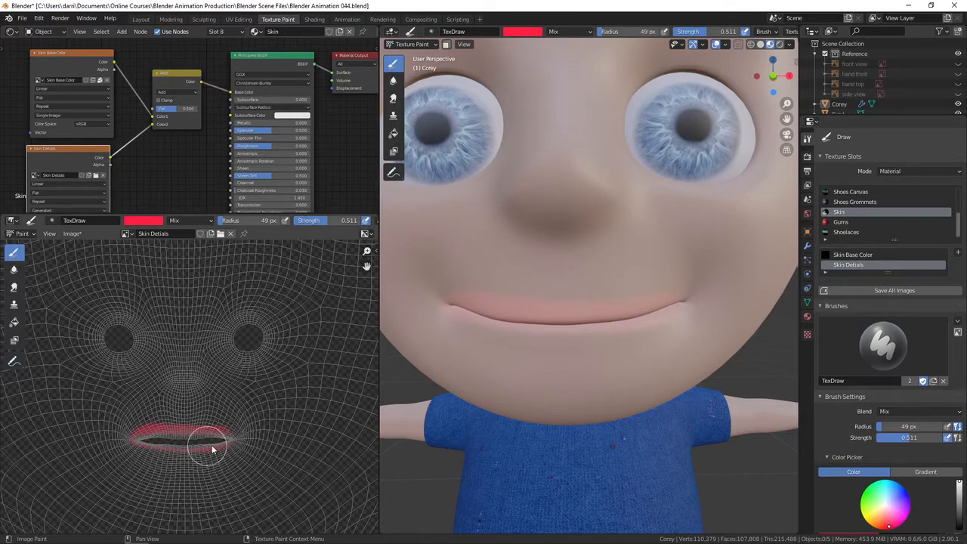
# Add another red stroke to the lips and undo the lip painting.
pyautogui.moveTo(246, 416)
pyautogui.keyDown('ctrl'); pyautogui.mouseDown(button='middle')
pyautogui.moveTo(222, 410)
pyautogui.moveTo(253, 410)
pyautogui.moveTo(284, 321)
pyautogui.moveTo(253, 409)
pyautogui.mouseUp(button='middle'); pyautogui.keyUp('ctrl')
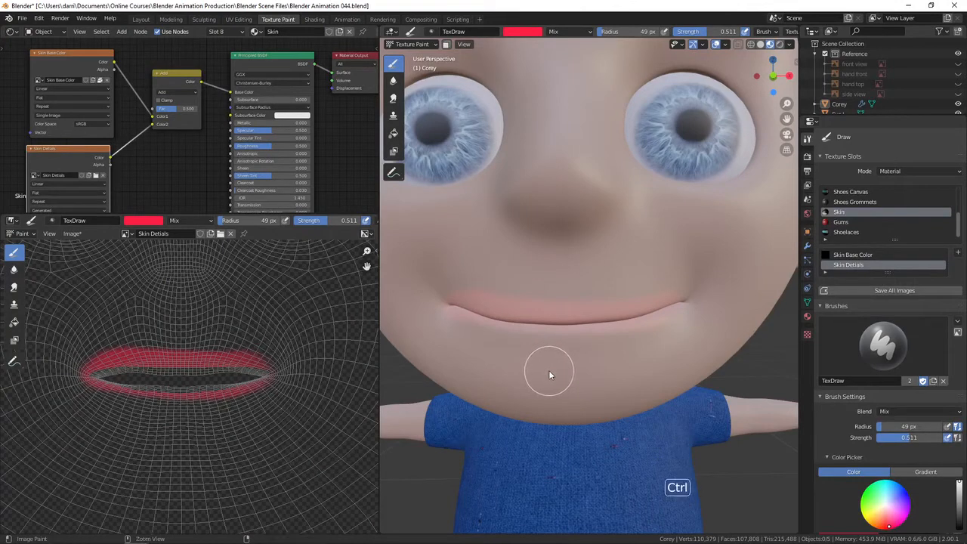
pyautogui.hotkey('ctrl', 'z')
# Set the brush radius to 33 px and the strength to 0.400 while zoomed on the mouth.
pyautogui.moveTo(571, 363)
pyautogui.keyDown('shift'); pyautogui.mouseDown(button='middle')
pyautogui.moveTo(574, 372)
pyautogui.moveTo(594, 347)
pyautogui.moveTo(570, 368)
pyautogui.mouseUp(button='middle'); pyautogui.keyUp('shift')
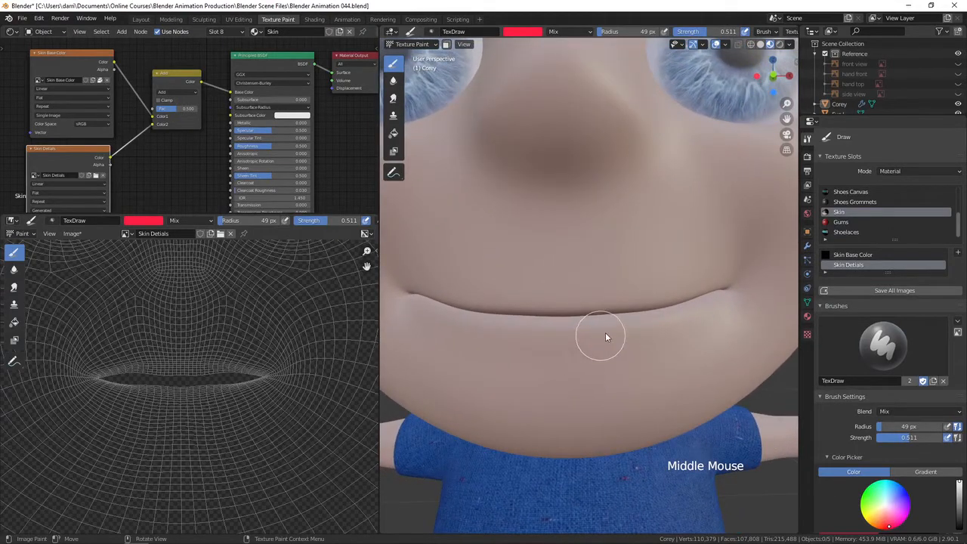
pyautogui.press('f')
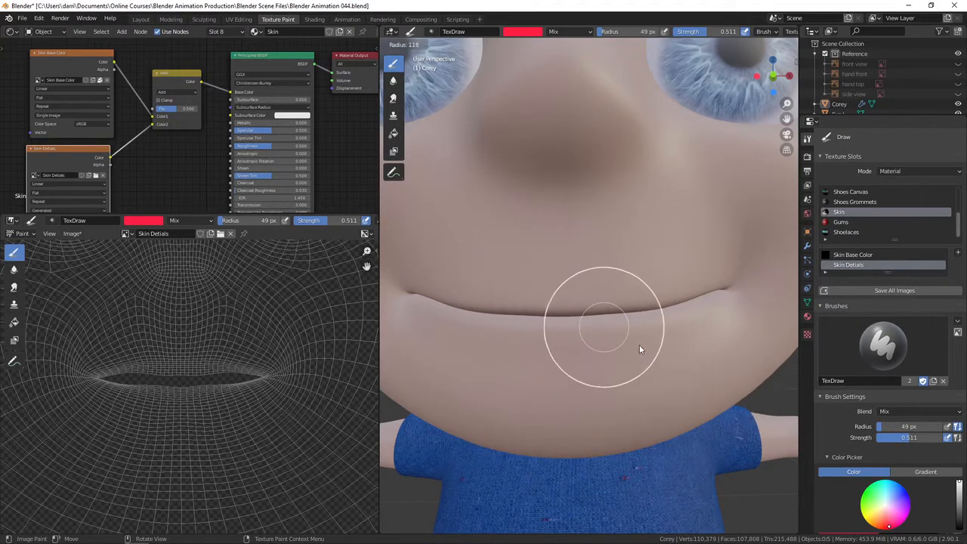
pyautogui.click(601, 333)
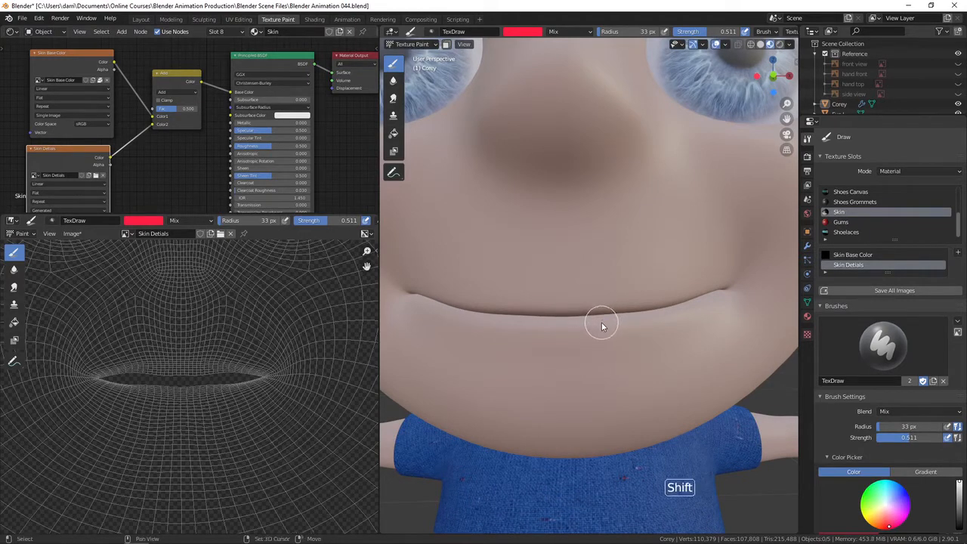
pyautogui.hotkey('shift', 'f')
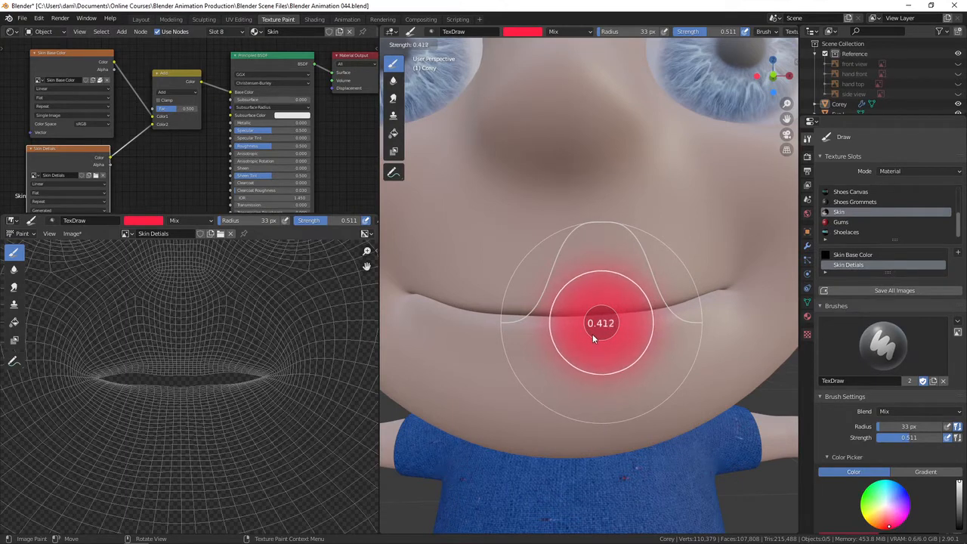
pyautogui.click(592, 334)
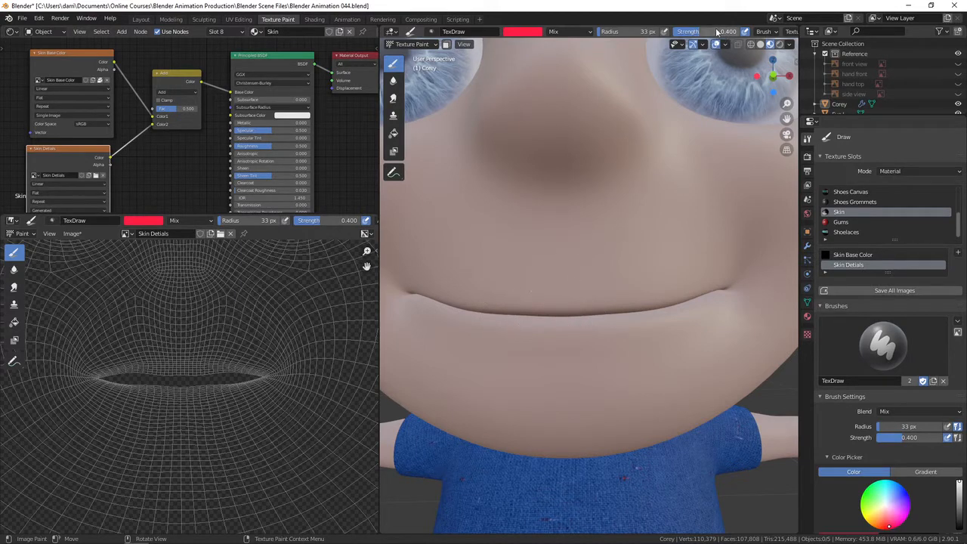
# Enable X-axis mirror painting and paint symmetric red strokes along the lips in the viewport.
pyautogui.moveTo(714, 32); pyautogui.dragTo(388, 32, button='middle')
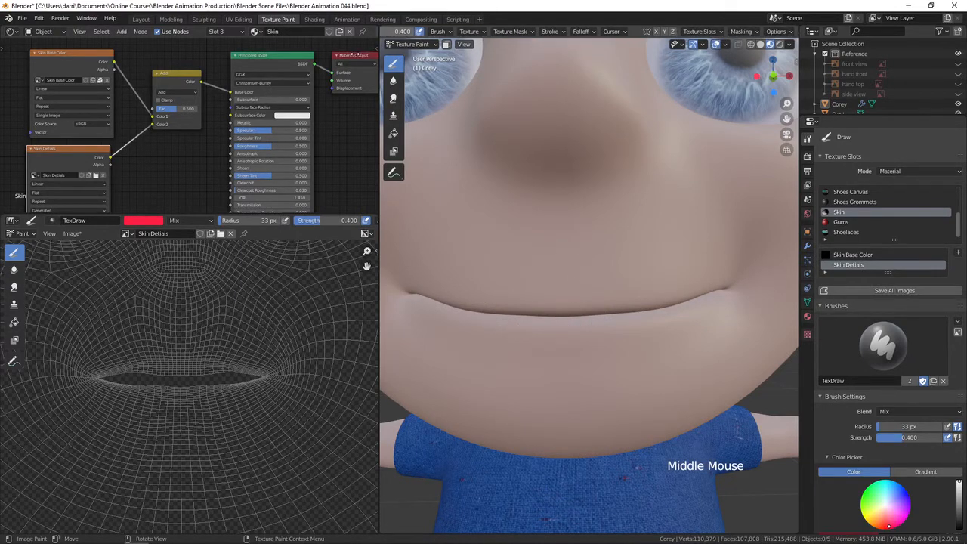
pyautogui.click(656, 32)
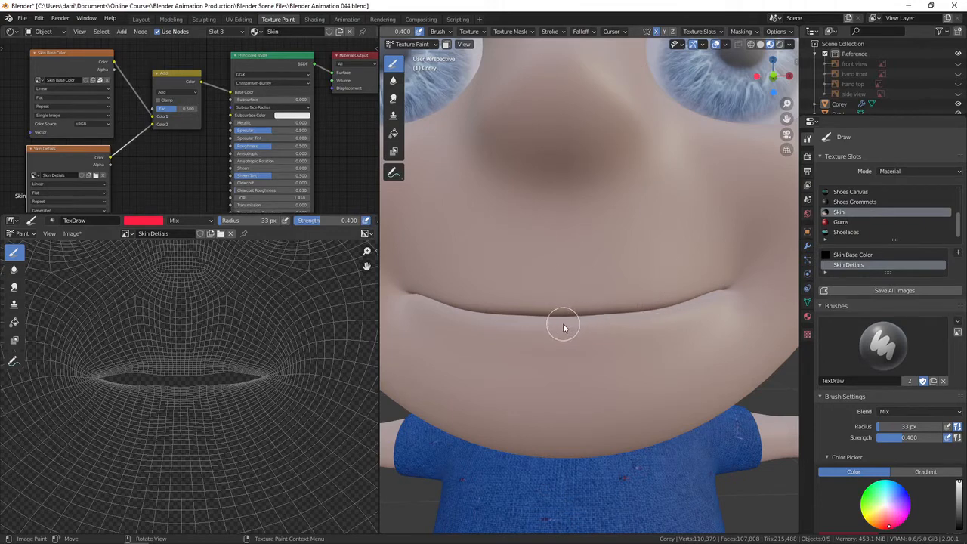
pyautogui.moveTo(566, 324)
pyautogui.mouseDown()
pyautogui.moveTo(639, 326)
pyautogui.moveTo(626, 322)
pyautogui.moveTo(686, 298)
pyautogui.mouseUp()
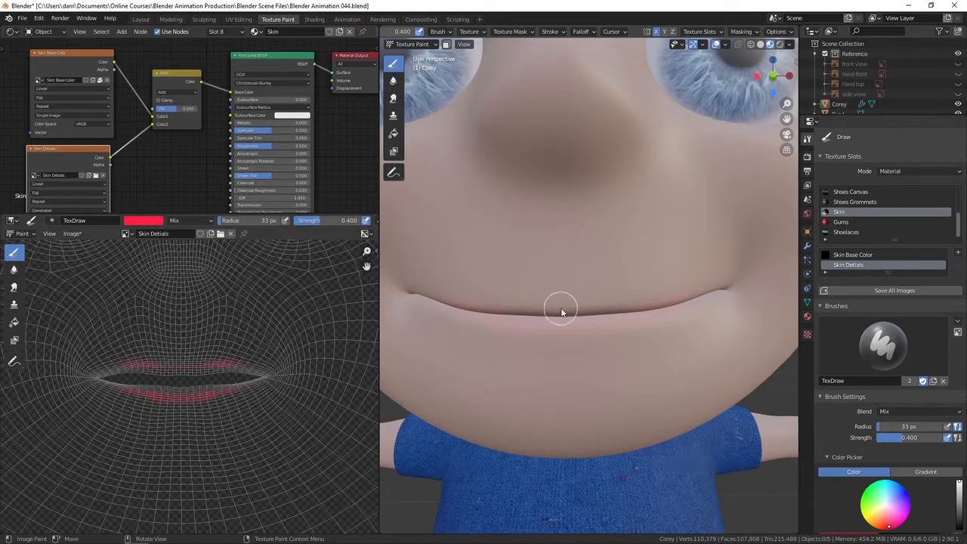
pyautogui.moveTo(568, 313); pyautogui.dragTo(718, 299)
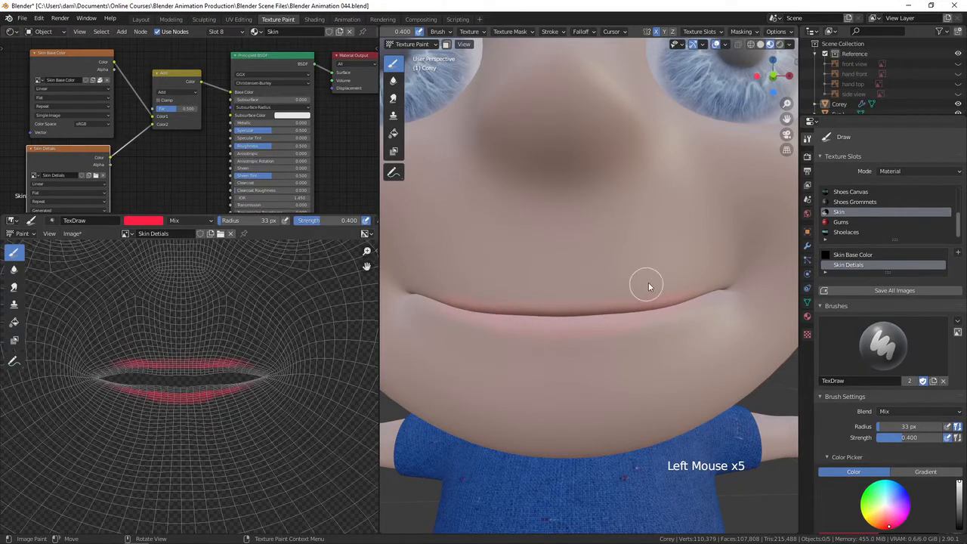
pyautogui.moveTo(579, 315)
pyautogui.mouseDown()
pyautogui.moveTo(708, 299)
pyautogui.moveTo(680, 317)
pyautogui.mouseUp()
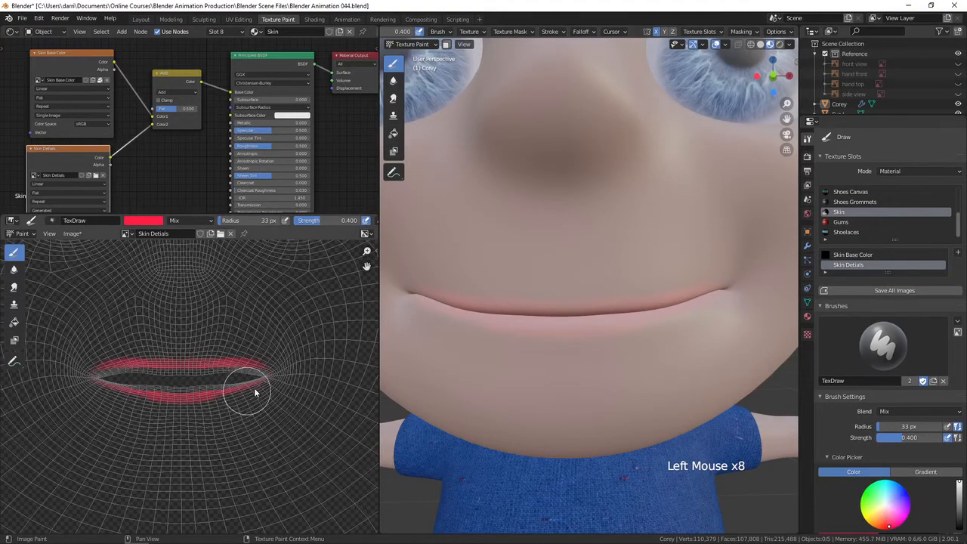
# Set the brush radius to 14 px and the strength to 1.000.
pyautogui.keyDown('ctrl'); pyautogui.moveTo(245, 389); pyautogui.dragTo(293, 379, button='middle'); pyautogui.keyUp('ctrl')
pyautogui.press('f')
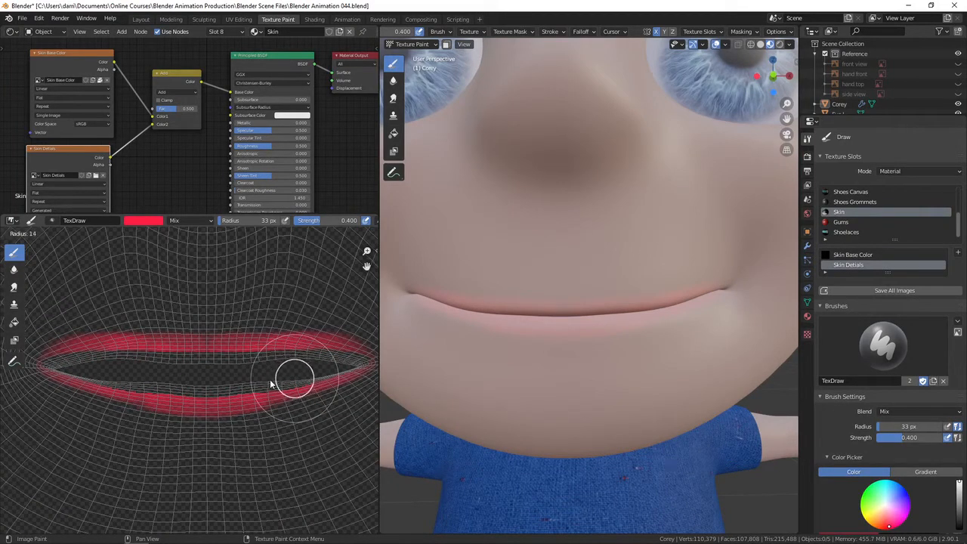
pyautogui.click(270, 379)
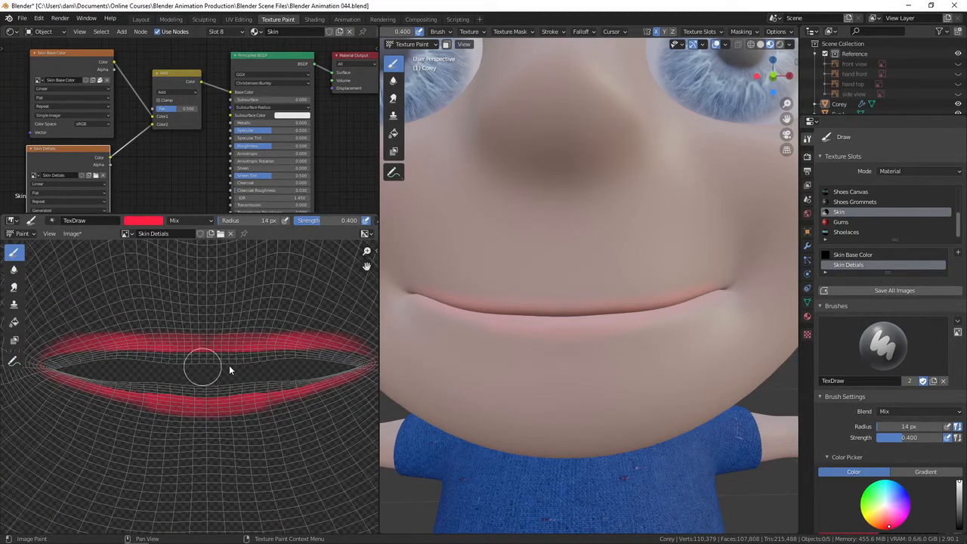
pyautogui.moveTo(318, 223); pyautogui.dragTo(363, 223)
# Paint red dabs across the upper lip in the Skin Details image.
pyautogui.click(237, 363)
pyautogui.click(190, 366)
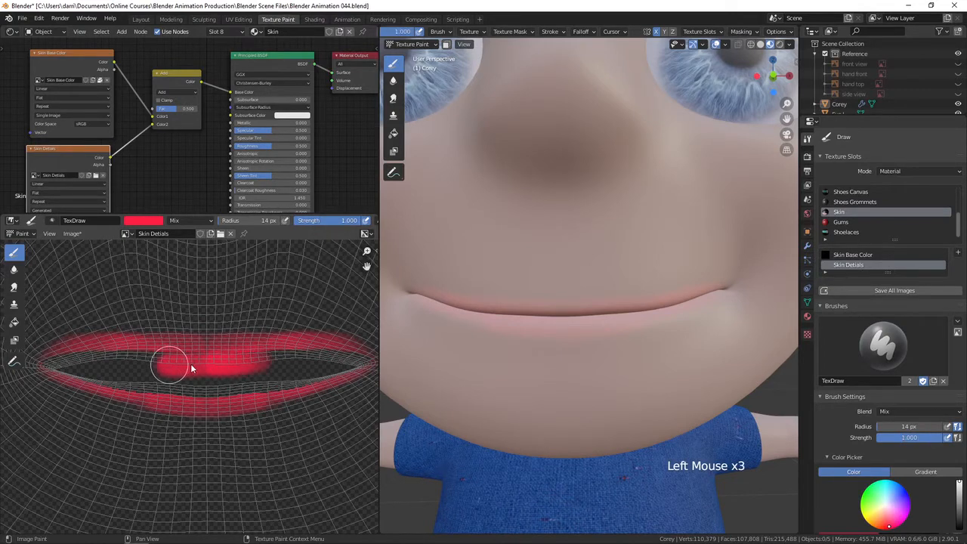
pyautogui.click(167, 362)
pyautogui.click(130, 361)
pyautogui.click(110, 357)
# Reduce the brush radius to 7 px and fill the whole lip area with red in the image.
pyautogui.press('f')
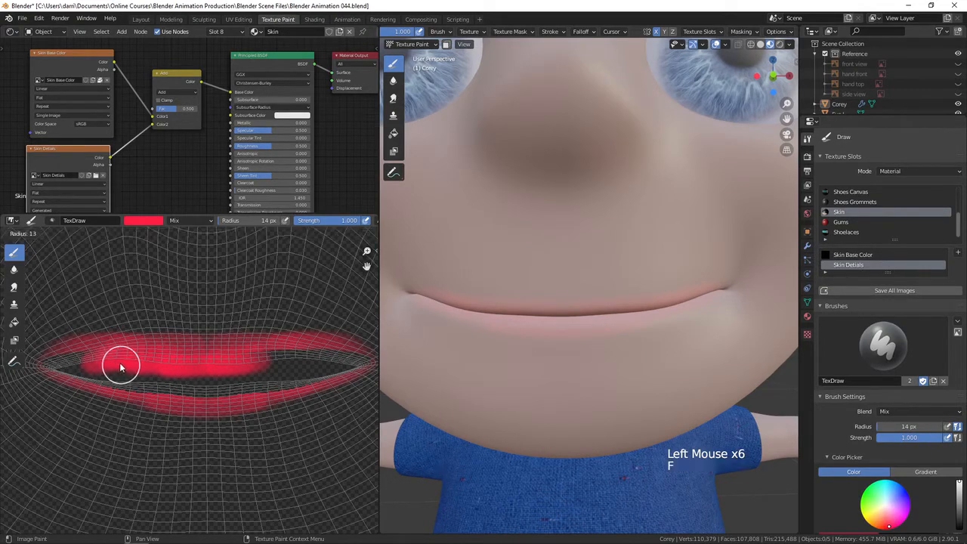
pyautogui.click(88, 364)
pyautogui.click(73, 363)
pyautogui.click(84, 357)
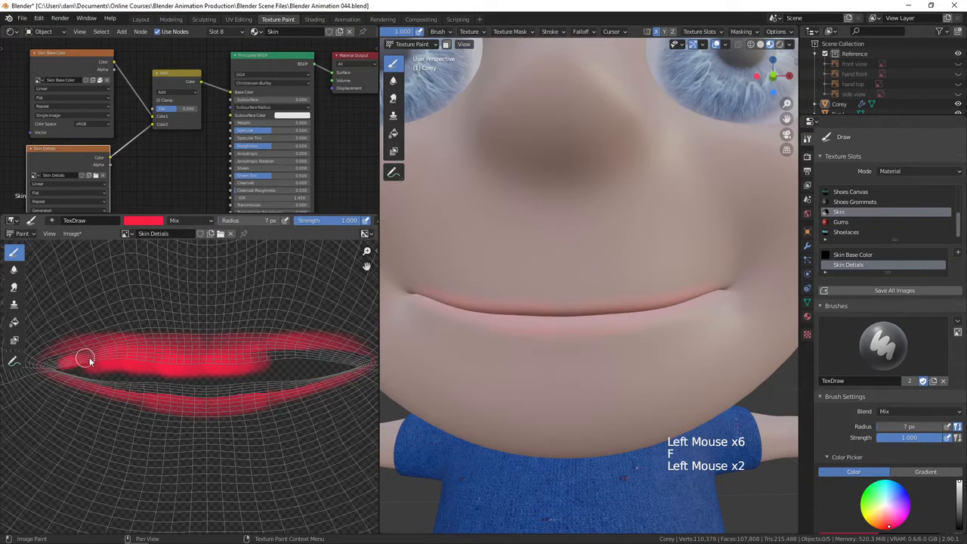
pyautogui.click(85, 354)
pyautogui.click(114, 359)
pyautogui.click(59, 360)
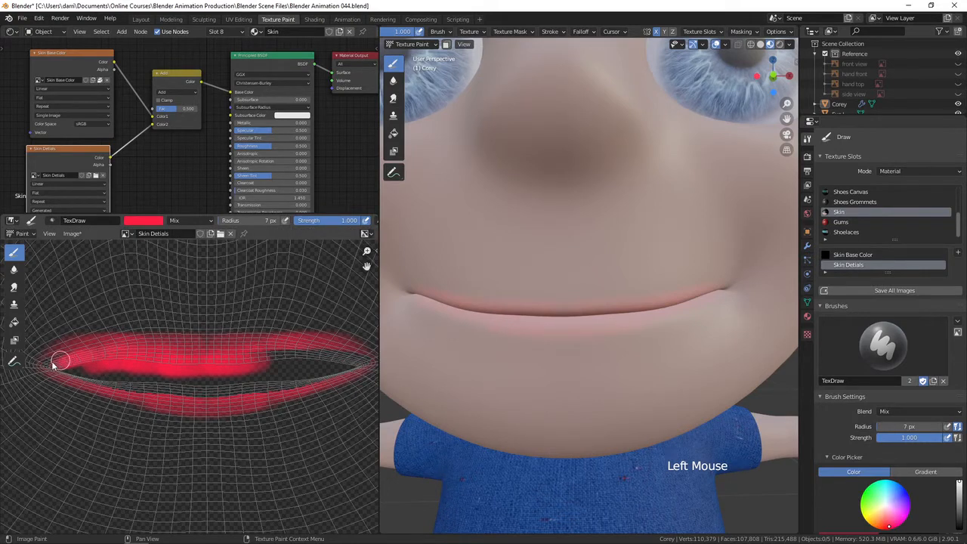
pyautogui.click(54, 363)
pyautogui.click(52, 363)
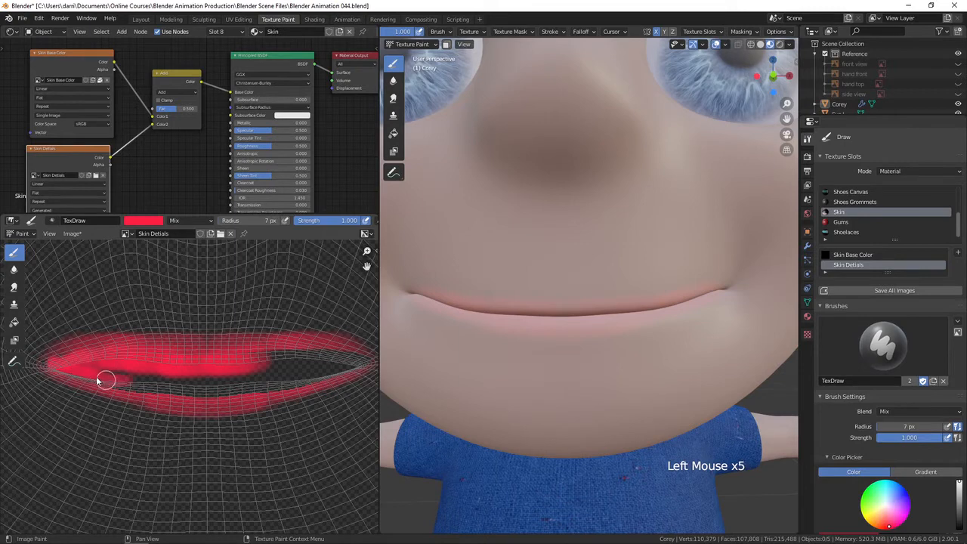
pyautogui.moveTo(81, 371)
pyautogui.mouseDown()
pyautogui.moveTo(169, 388)
pyautogui.moveTo(249, 386)
pyautogui.moveTo(299, 379)
pyautogui.moveTo(303, 356)
pyautogui.mouseUp()
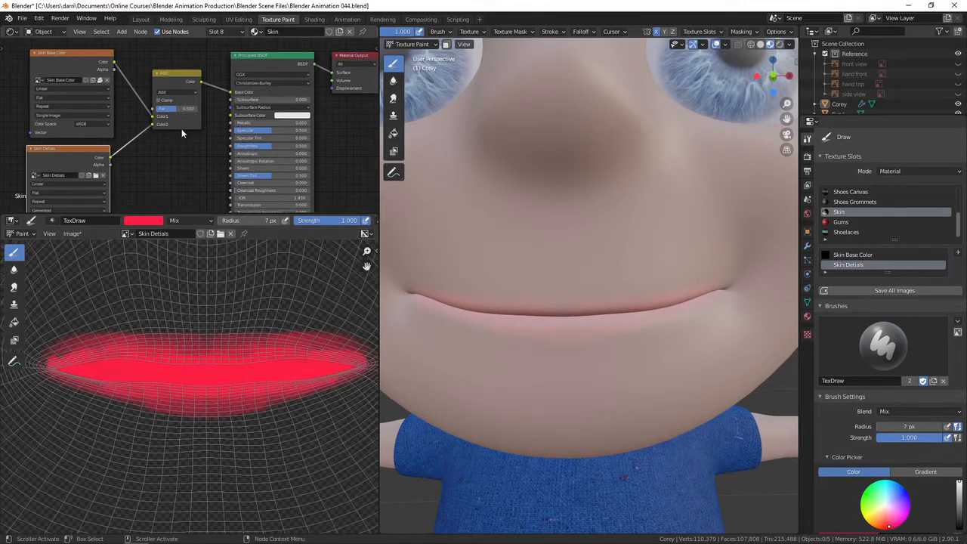
# Set the Add node's Fac to 0.567.
pyautogui.keyDown('ctrl'); pyautogui.moveTo(182, 128); pyautogui.dragTo(193, 141, button='middle'); pyautogui.keyUp('ctrl')
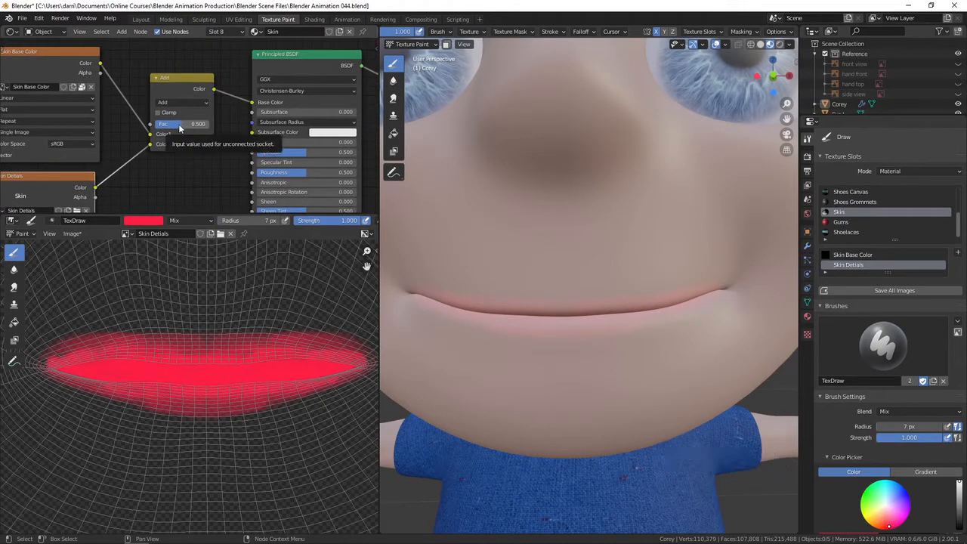
pyautogui.moveTo(178, 128); pyautogui.dragTo(93, 121)
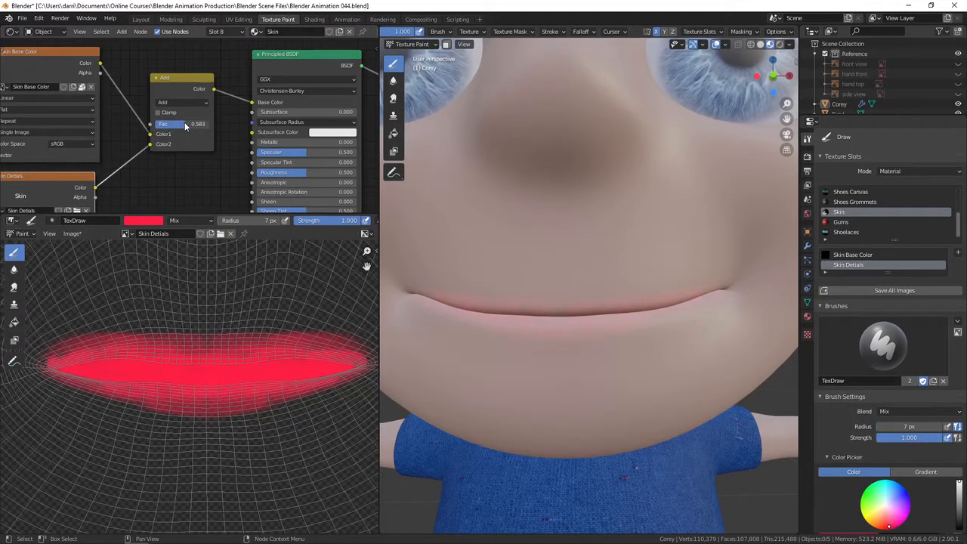
pyautogui.moveTo(184, 124); pyautogui.dragTo(184, 125)
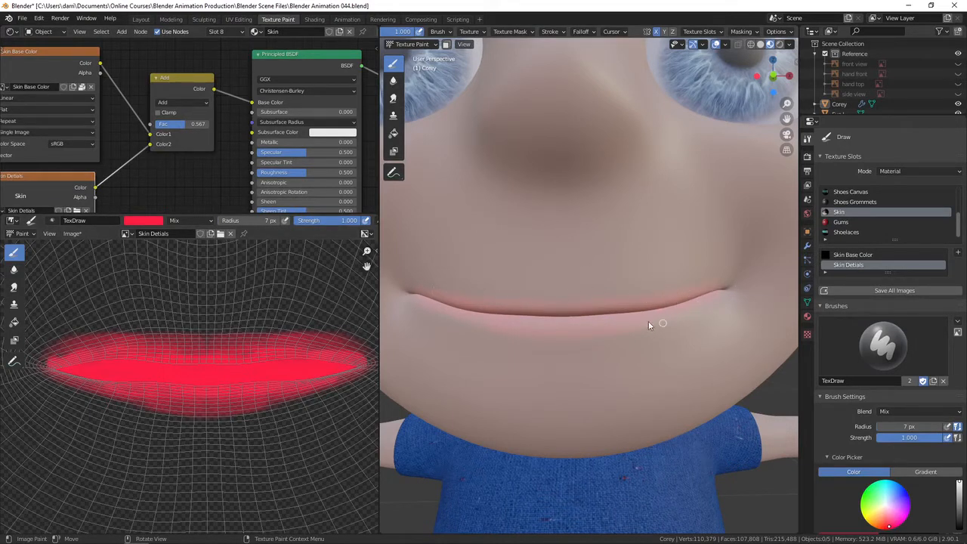
# Set the brush radius to 26 px and the blend mode to Erase Alpha.
pyautogui.press('f')
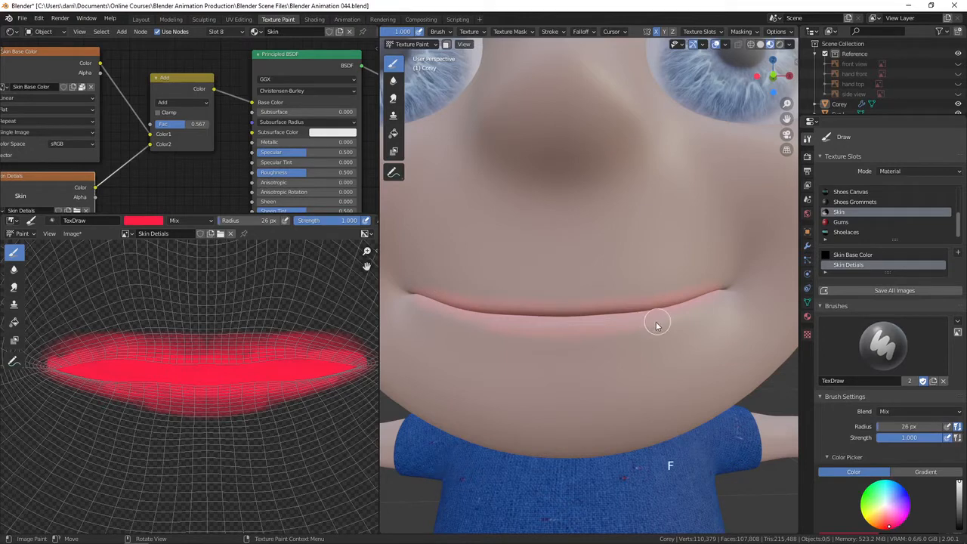
pyautogui.click(185, 220)
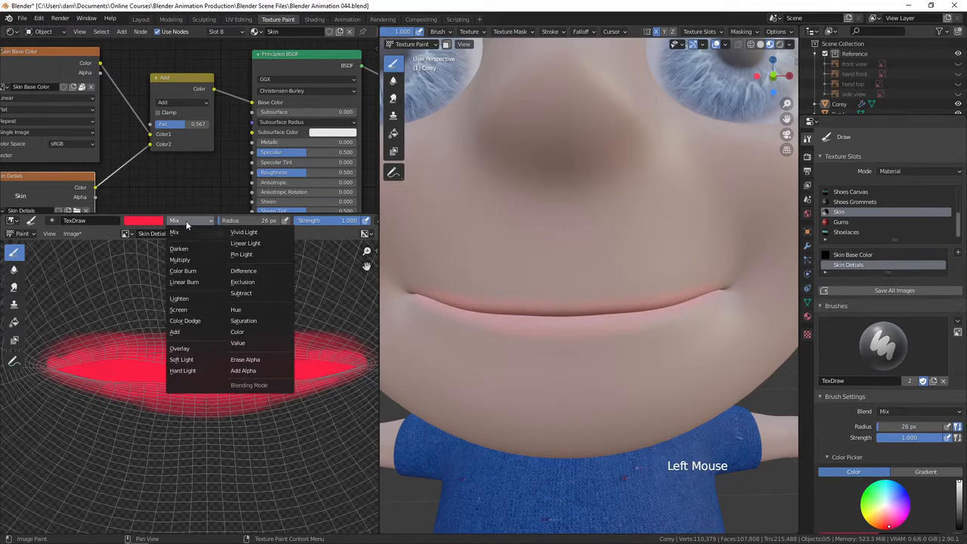
pyautogui.click(254, 362)
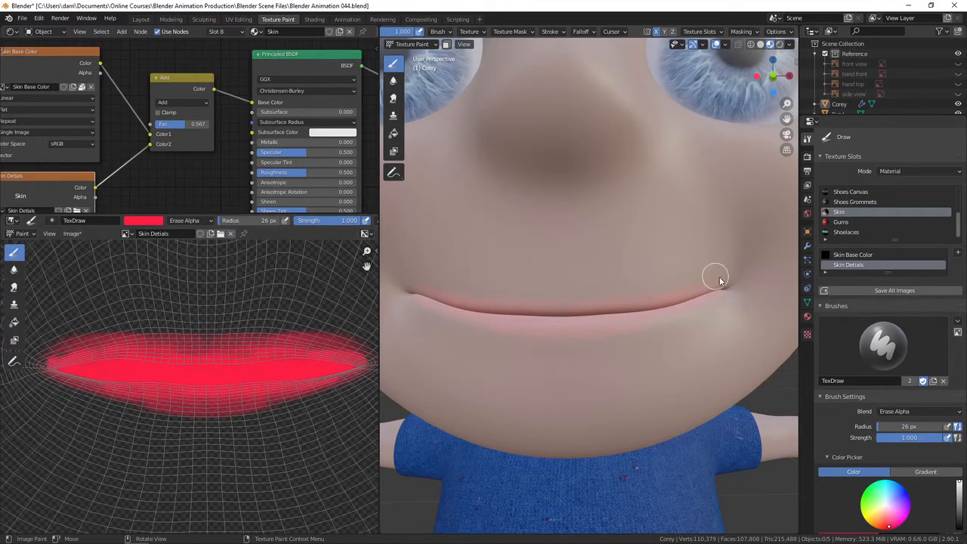
# Erase red paint around the right mouth corner in the viewport.
pyautogui.moveTo(722, 279)
pyautogui.mouseDown()
pyautogui.moveTo(652, 284)
pyautogui.moveTo(681, 284)
pyautogui.mouseUp()
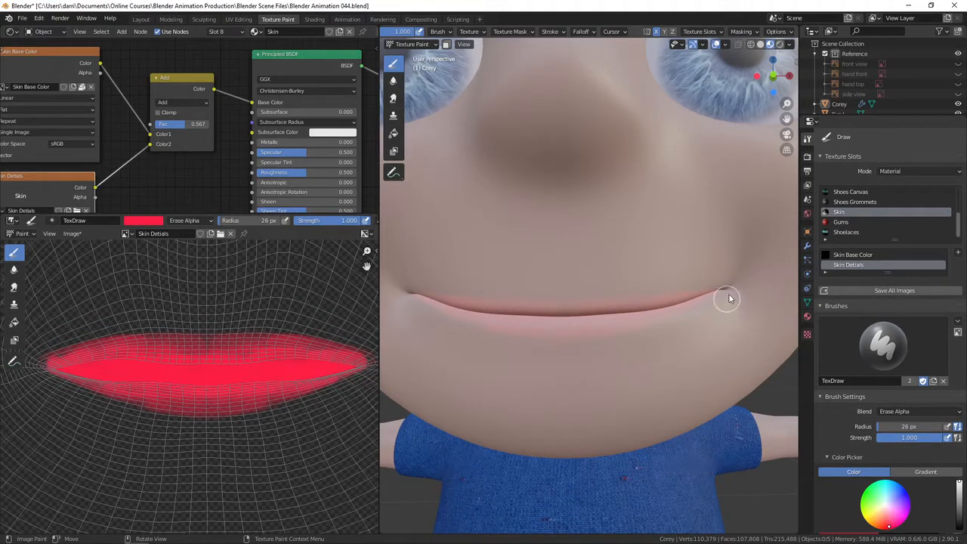
pyautogui.moveTo(728, 298); pyautogui.dragTo(696, 325)
pyautogui.moveTo(722, 276); pyautogui.dragTo(645, 290)
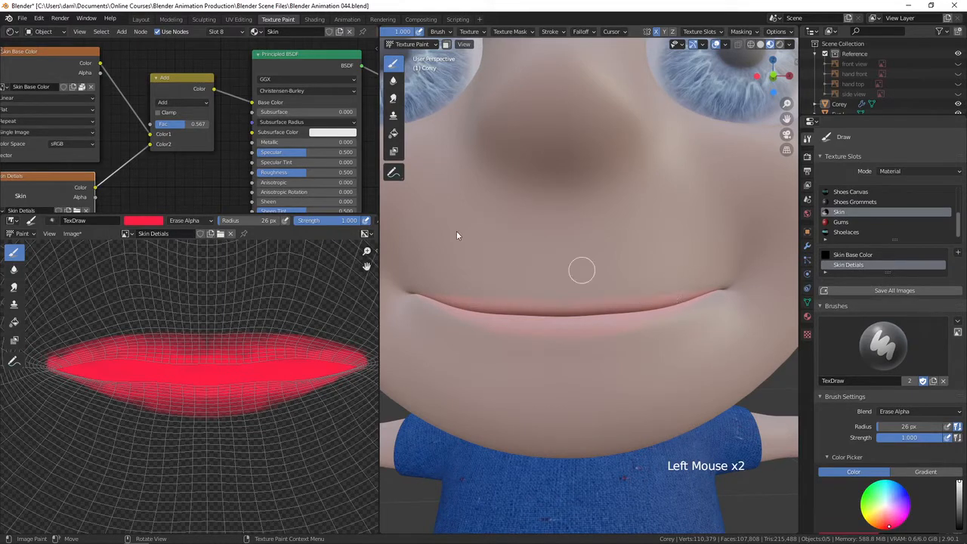
# Set the blend mode back to Mix, the radius to 9 px and the strength to 0.444.
pyautogui.click(186, 220)
pyautogui.click(178, 237)
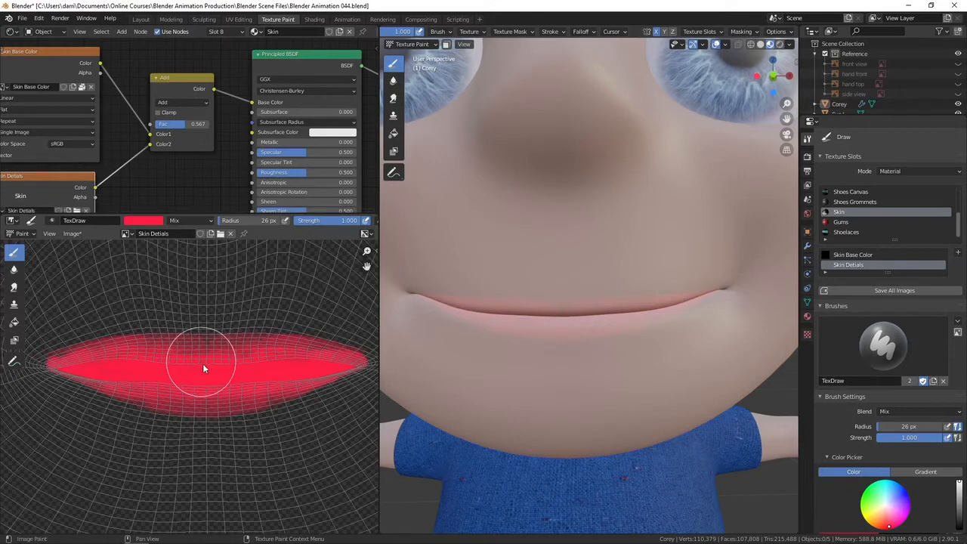
pyautogui.press('f')
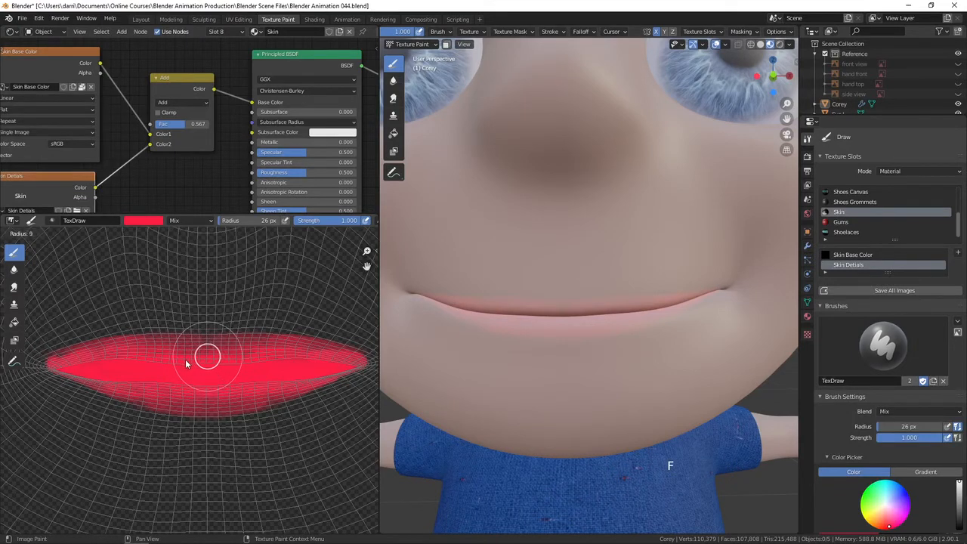
pyautogui.click(217, 359)
pyautogui.moveTo(348, 223); pyautogui.dragTo(307, 224)
# Paint additional red dabs over the lips in the Skin Details image.
pyautogui.click(201, 352)
pyautogui.click(208, 347)
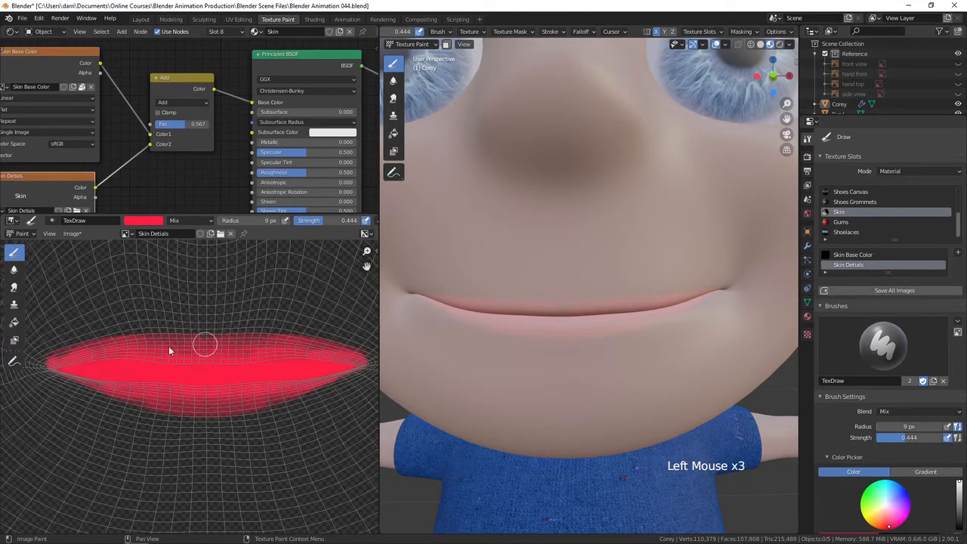
pyautogui.click(158, 350)
pyautogui.click(242, 376)
pyautogui.click(175, 376)
# Set the Add node's Fac to 0.500.
pyautogui.keyDown('ctrl'); pyautogui.moveTo(635, 363); pyautogui.dragTo(624, 332, button='middle'); pyautogui.keyUp('ctrl')
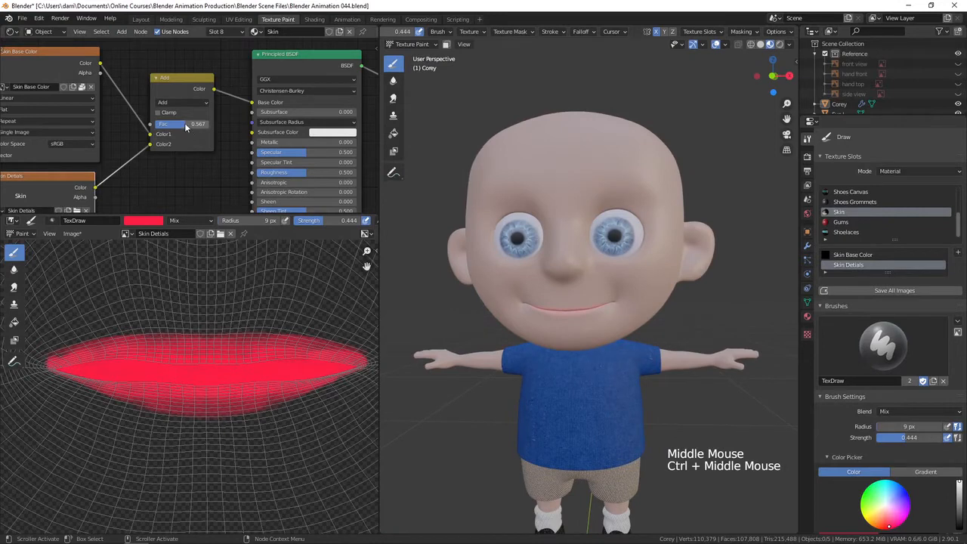
pyautogui.moveTo(186, 128); pyautogui.dragTo(175, 131)
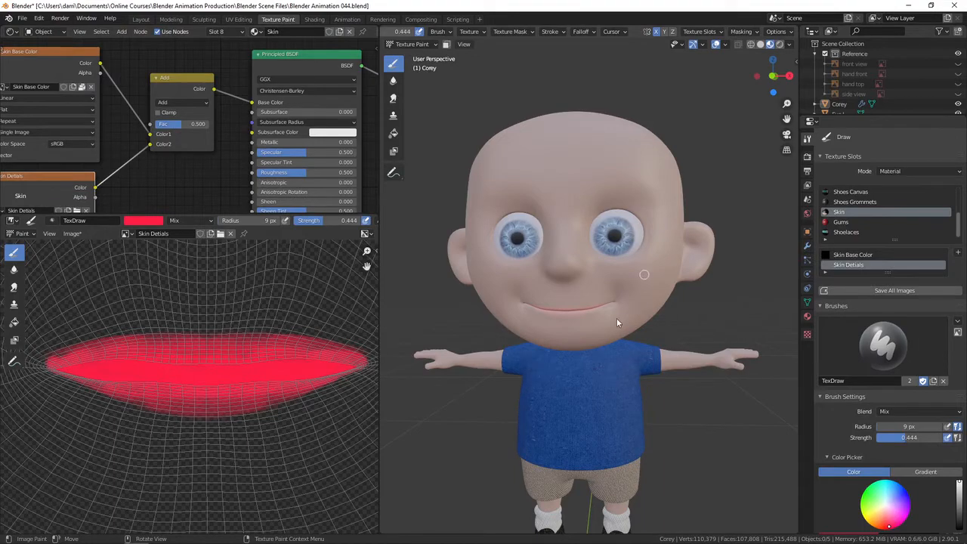
pyautogui.keyDown('ctrl'); pyautogui.moveTo(637, 293); pyautogui.dragTo(643, 313, button='middle'); pyautogui.keyUp('ctrl')
pyautogui.keyDown('ctrl'); pyautogui.moveTo(643, 313); pyautogui.dragTo(664, 269, button='middle'); pyautogui.keyUp('ctrl')
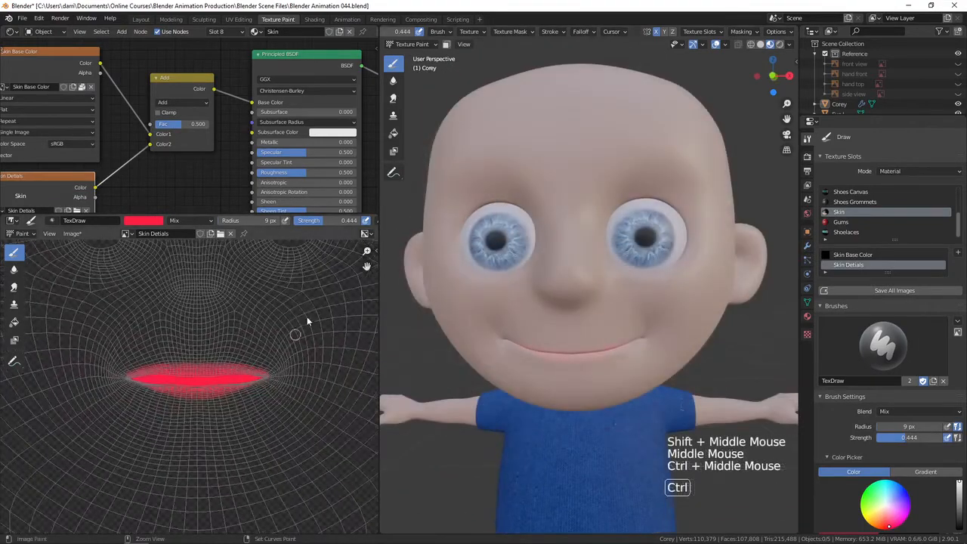
pyautogui.keyDown('shift'); pyautogui.moveTo(307, 317); pyautogui.dragTo(307, 446, button='middle'); pyautogui.keyUp('shift')
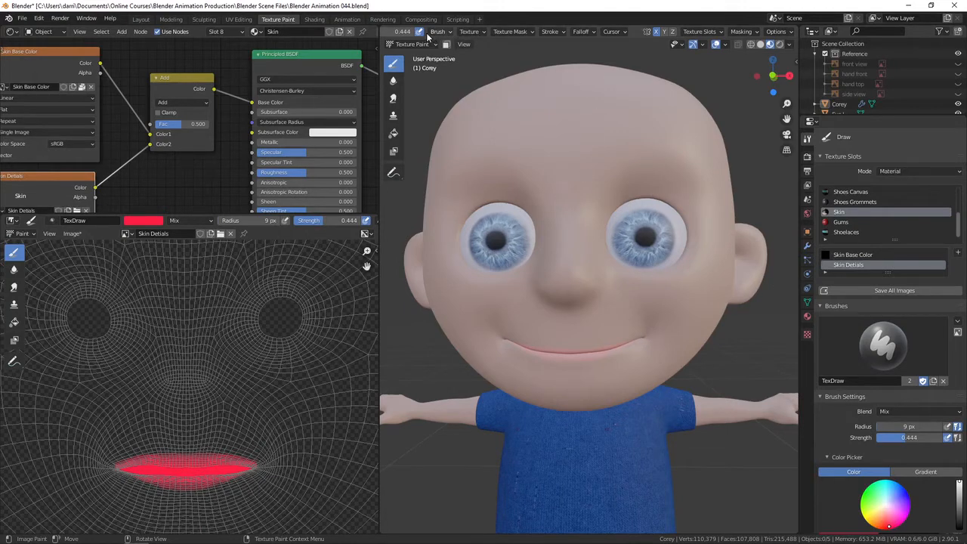
pyautogui.moveTo(435, 32); pyautogui.dragTo(572, 30, button='middle')
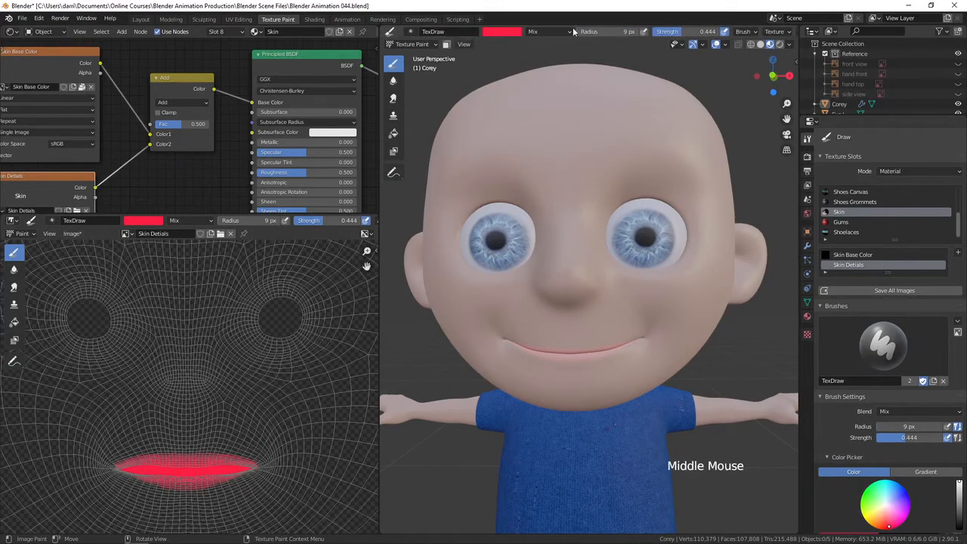
# Pick a purer red brush color and set the brush radius to 46 px with strength 0.215.
pyautogui.click(509, 34)
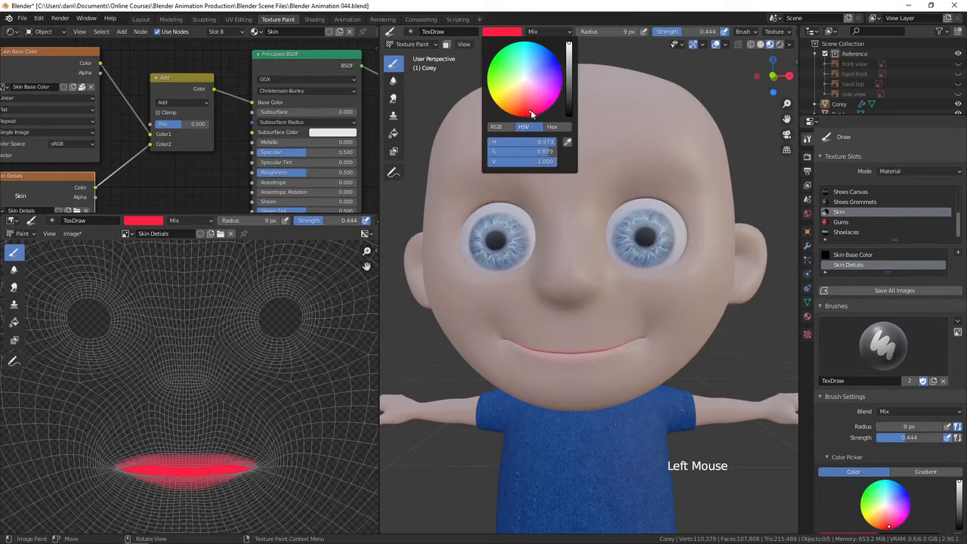
pyautogui.moveTo(525, 110); pyautogui.dragTo(525, 115)
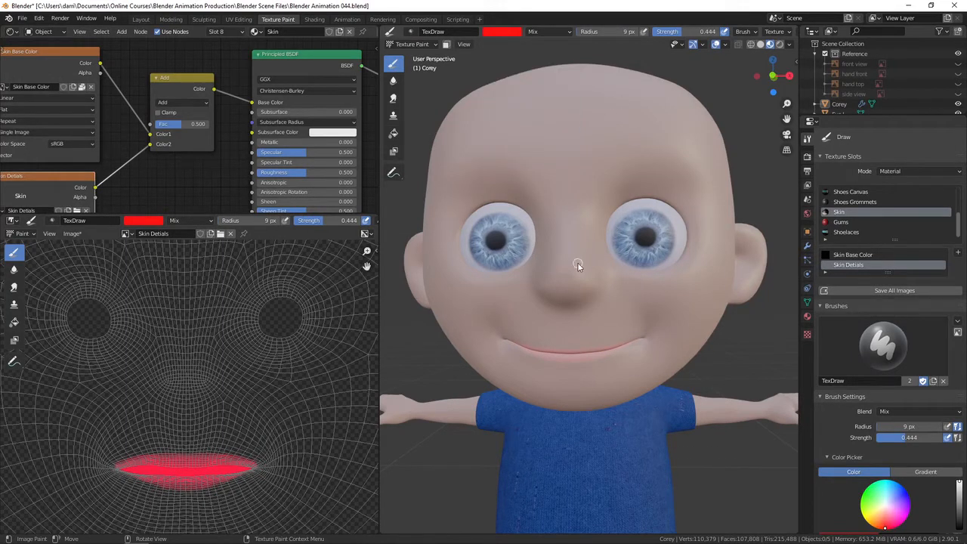
pyautogui.press('f')
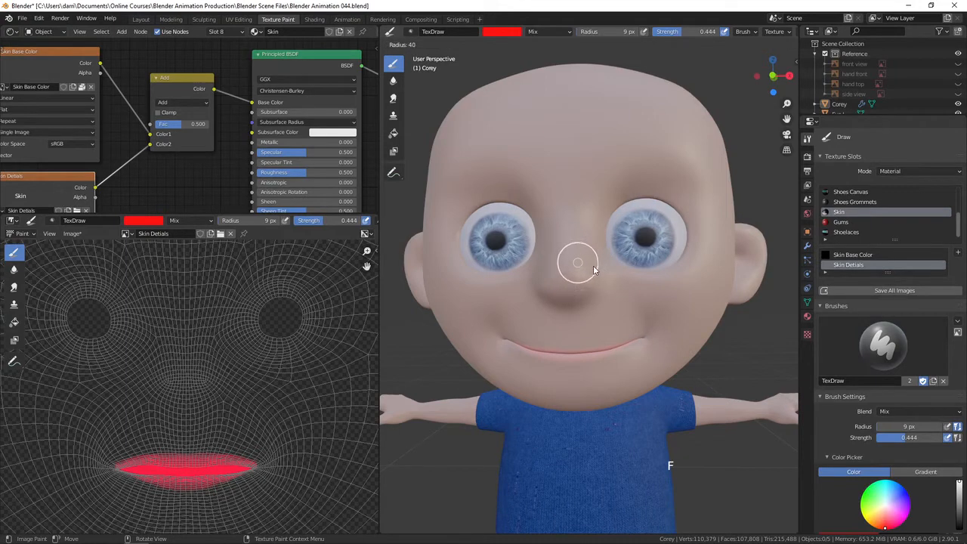
pyautogui.click(599, 273)
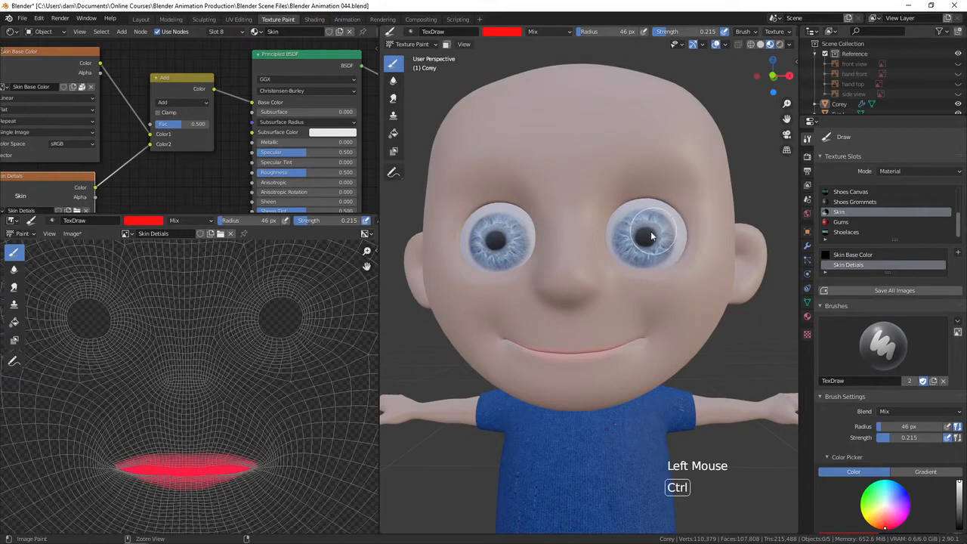
# Paint soft red shading around both eyes on the character's face in the viewport.
pyautogui.keyDown('ctrl'); pyautogui.moveTo(658, 228); pyautogui.dragTo(636, 266, button='middle'); pyautogui.keyUp('ctrl')
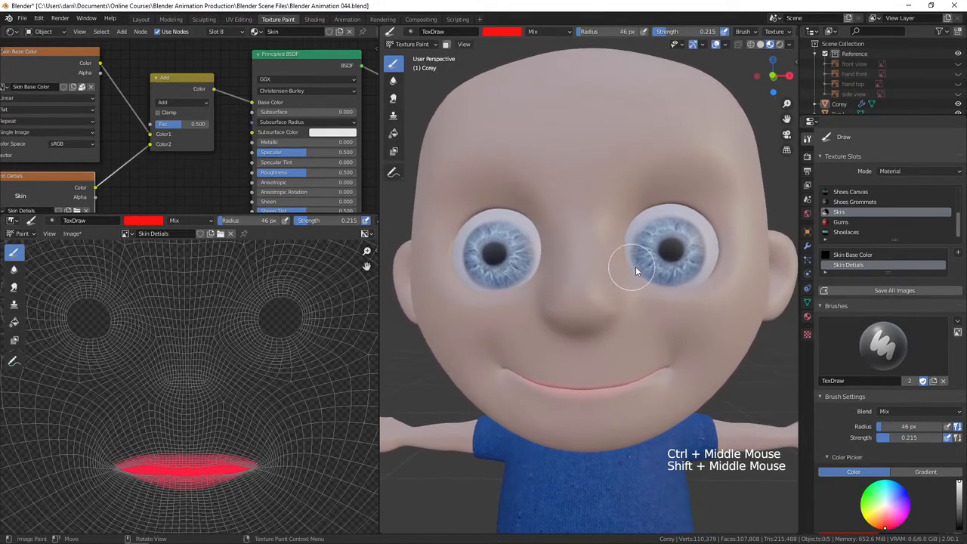
pyautogui.click(674, 205)
pyautogui.moveTo(674, 203); pyautogui.dragTo(689, 204)
pyautogui.moveTo(689, 205); pyautogui.dragTo(655, 214)
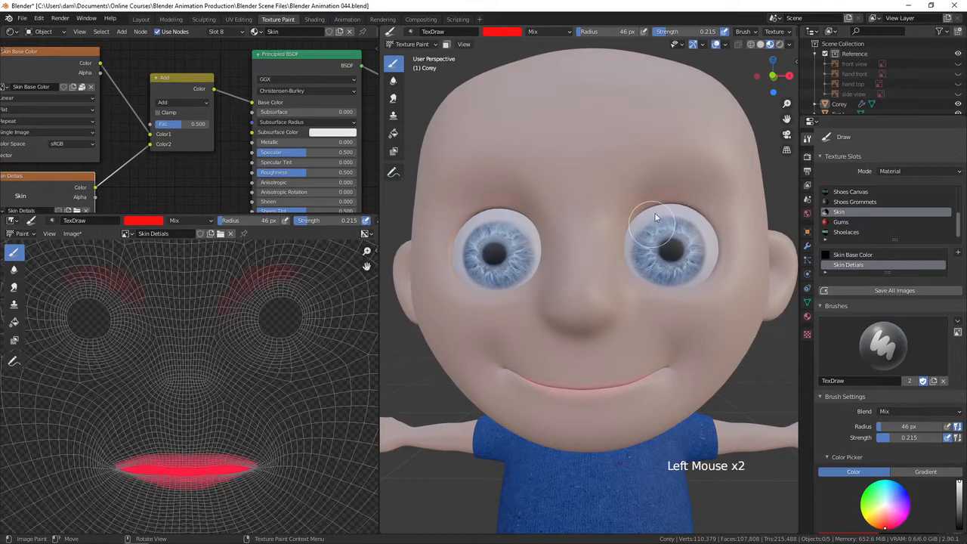
pyautogui.click(679, 275)
pyautogui.click(639, 270)
pyautogui.click(699, 270)
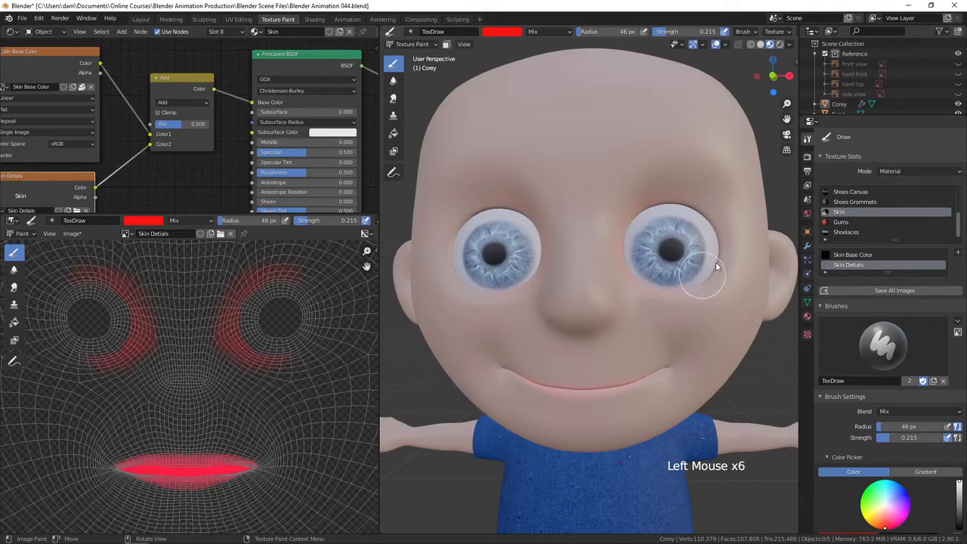
pyautogui.click(711, 237)
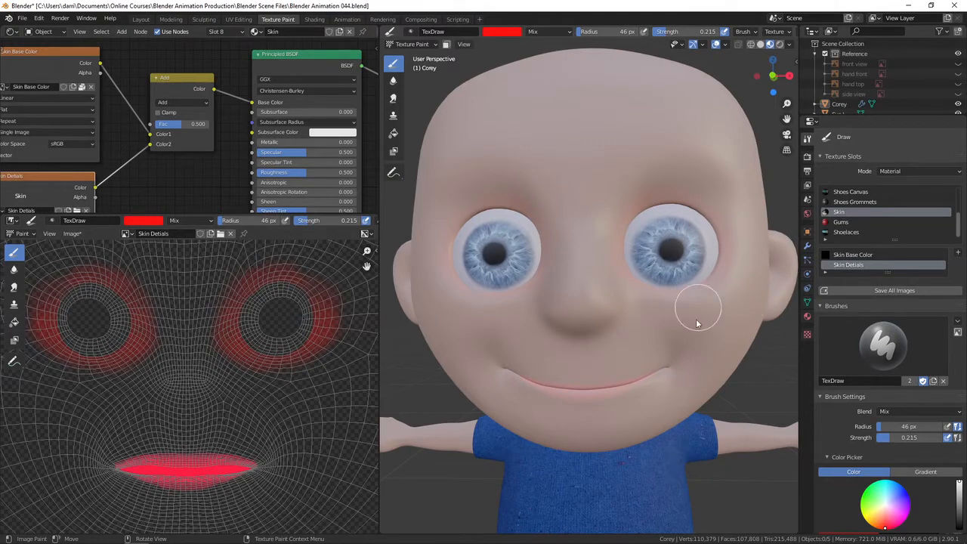
# Set the radius to 19 px and paint denser red around one eye socket directly in the Skin Details image.
pyautogui.moveTo(695, 310)
pyautogui.mouseDown(button='middle')
pyautogui.moveTo(696, 352)
pyautogui.moveTo(679, 353)
pyautogui.moveTo(703, 357)
pyautogui.mouseUp(button='middle')
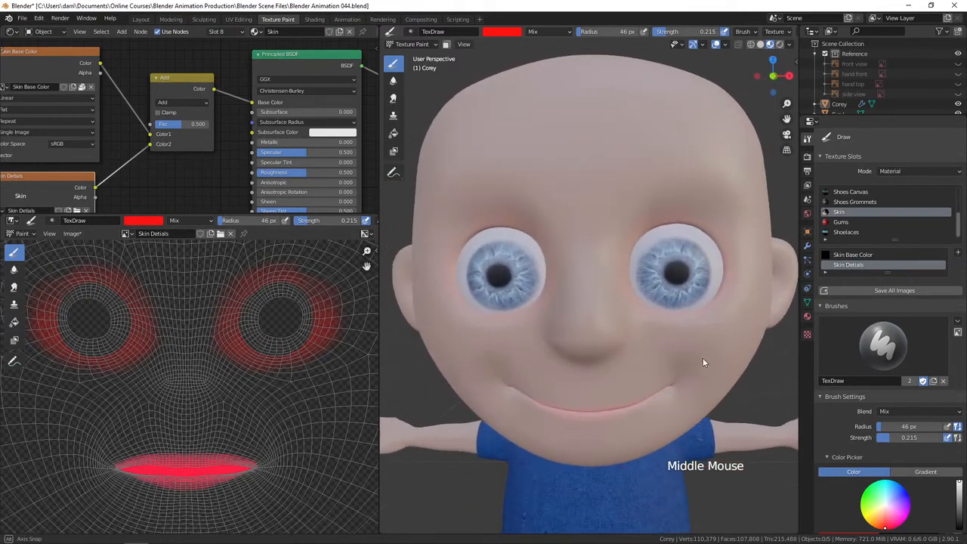
pyautogui.keyDown('ctrl'); pyautogui.moveTo(306, 314); pyautogui.dragTo(295, 341, button='middle'); pyautogui.keyUp('ctrl')
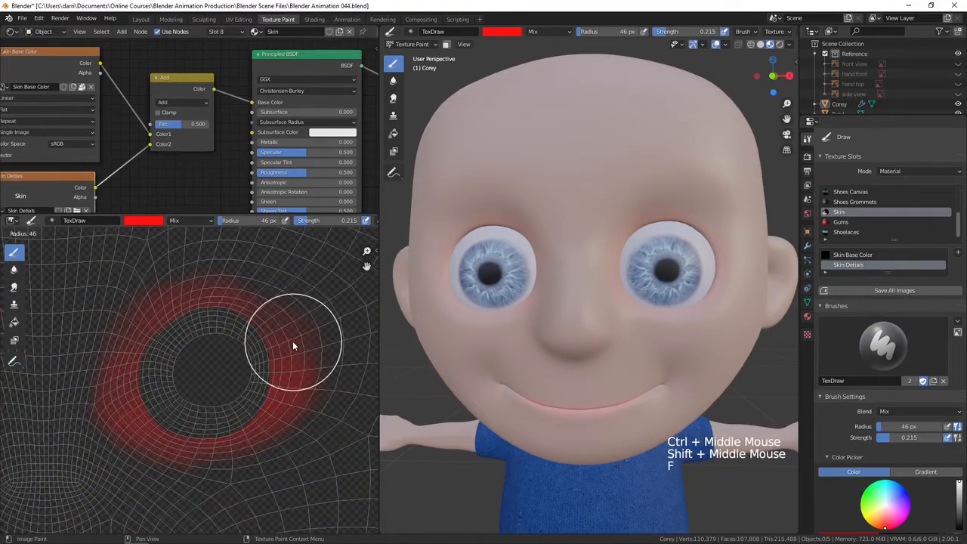
pyautogui.press('f')
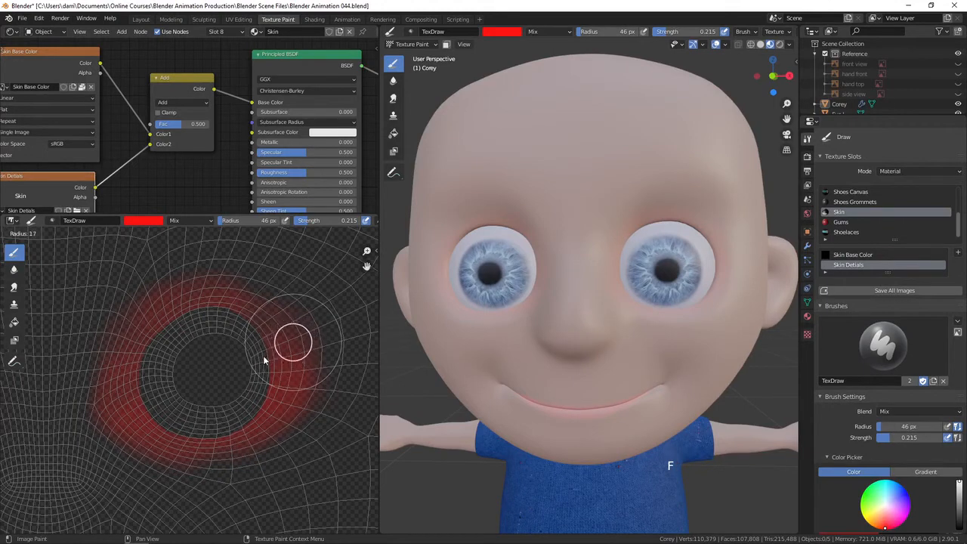
pyautogui.click(265, 357)
pyautogui.moveTo(228, 328)
pyautogui.mouseDown()
pyautogui.moveTo(177, 349)
pyautogui.moveTo(172, 367)
pyautogui.mouseUp()
pyautogui.moveTo(179, 329)
pyautogui.mouseDown()
pyautogui.moveTo(152, 365)
pyautogui.moveTo(151, 386)
pyautogui.moveTo(172, 414)
pyautogui.moveTo(188, 405)
pyautogui.moveTo(231, 414)
pyautogui.mouseUp()
pyautogui.moveTo(238, 409)
pyautogui.mouseDown()
pyautogui.moveTo(262, 396)
pyautogui.moveTo(253, 381)
pyautogui.mouseUp()
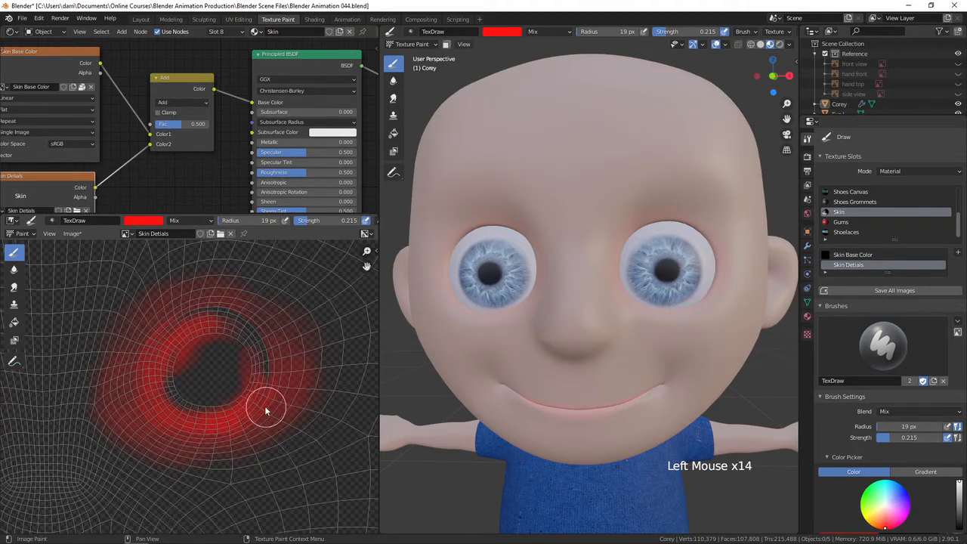
pyautogui.click(255, 334)
pyautogui.click(247, 339)
pyautogui.click(254, 343)
pyautogui.click(234, 349)
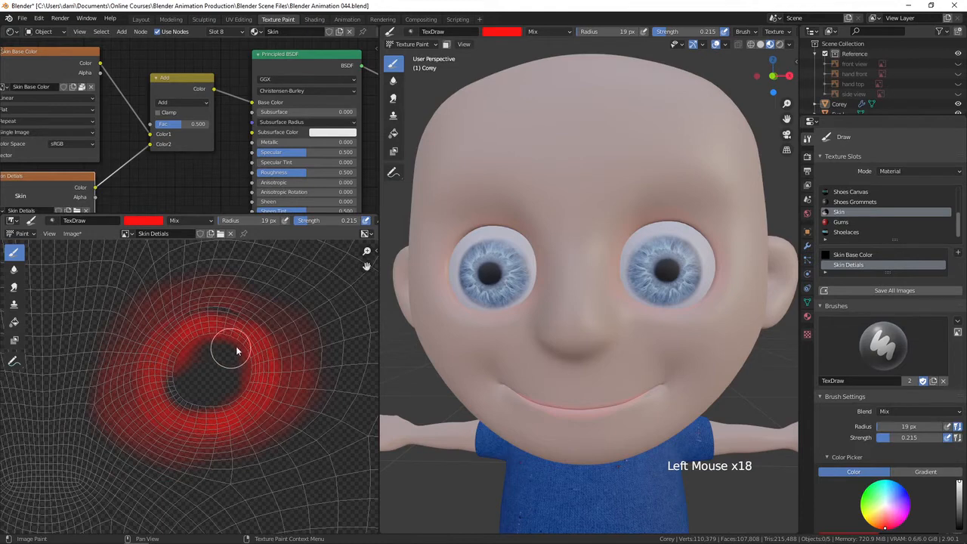
pyautogui.click(200, 337)
pyautogui.click(243, 323)
pyautogui.click(227, 326)
pyautogui.click(194, 402)
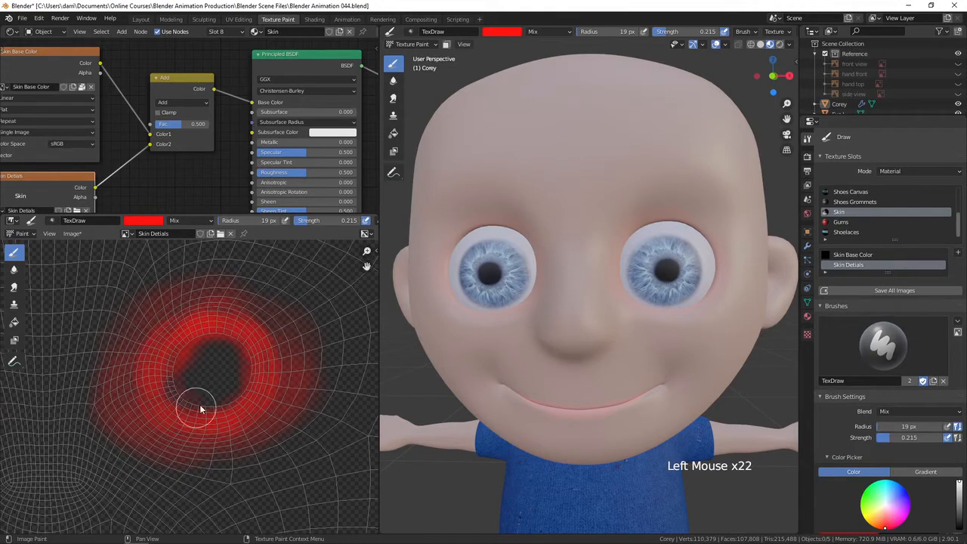
pyautogui.click(206, 404)
pyautogui.click(196, 395)
pyautogui.click(227, 378)
pyautogui.click(231, 377)
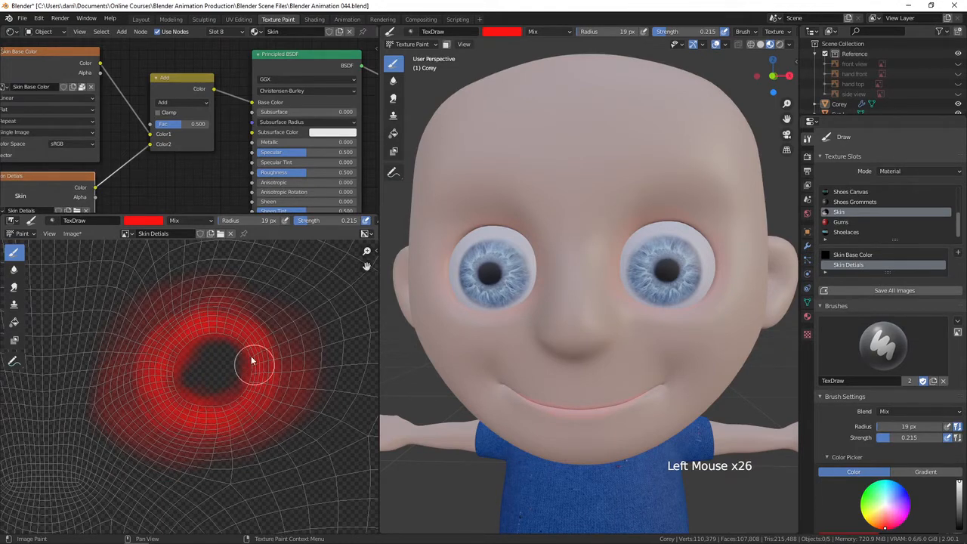
pyautogui.click(195, 340)
pyautogui.click(165, 369)
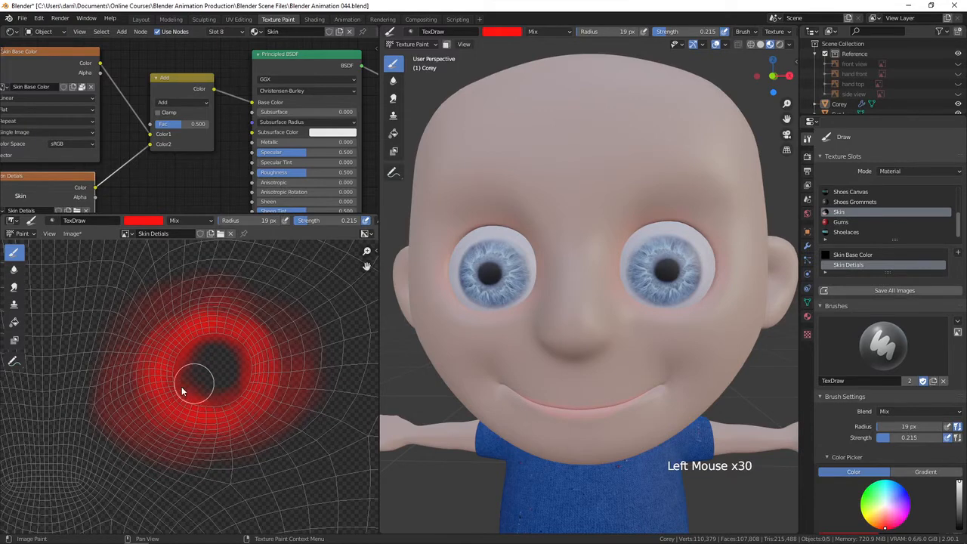
pyautogui.click(186, 391)
pyautogui.click(224, 319)
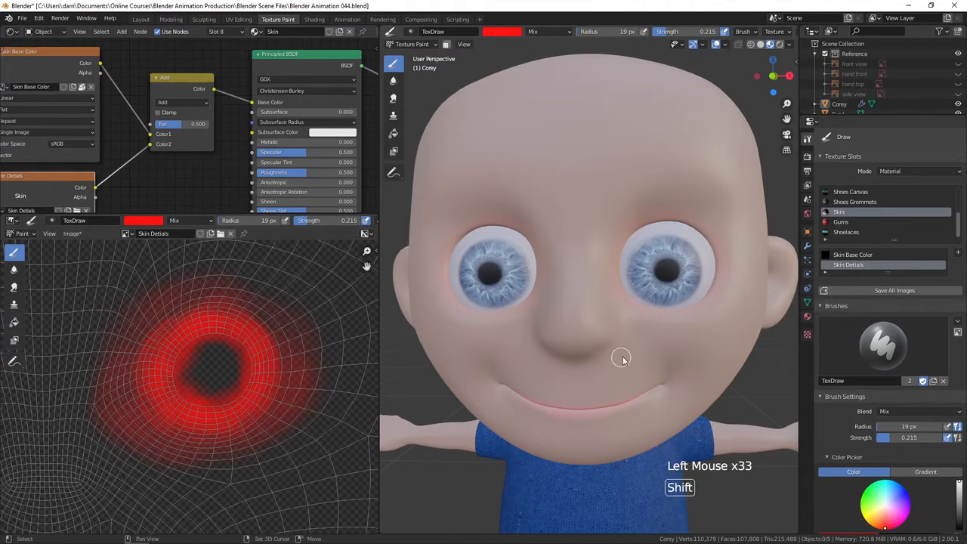
# Set the radius to 78 px and paint light red over the nose, cheeks and forehead in the viewport.
pyautogui.moveTo(620, 353)
pyautogui.keyDown('shift'); pyautogui.mouseDown(button='middle')
pyautogui.moveTo(613, 367)
pyautogui.moveTo(606, 363)
pyautogui.mouseUp(button='middle'); pyautogui.keyUp('shift')
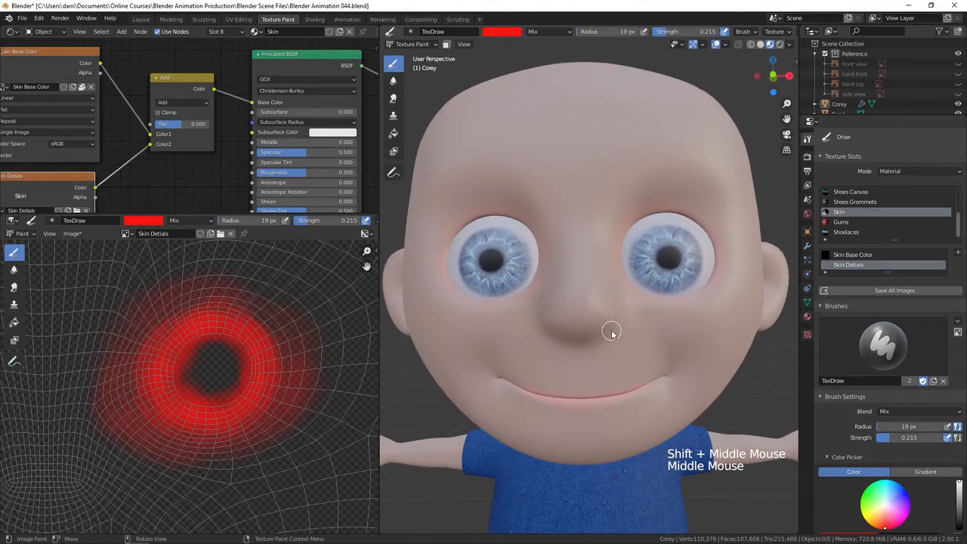
pyautogui.press('f')
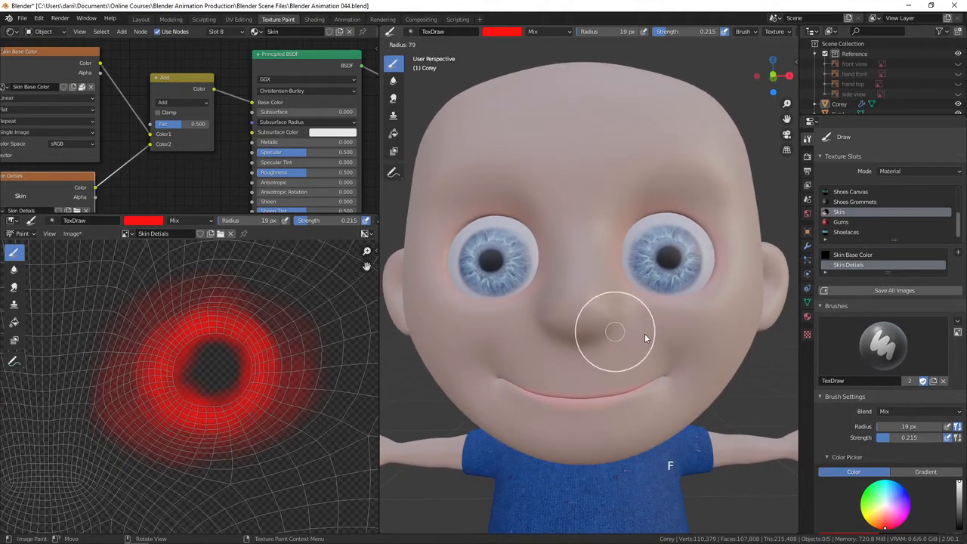
pyautogui.click(653, 337)
pyautogui.moveTo(658, 346); pyautogui.dragTo(666, 332, button='middle')
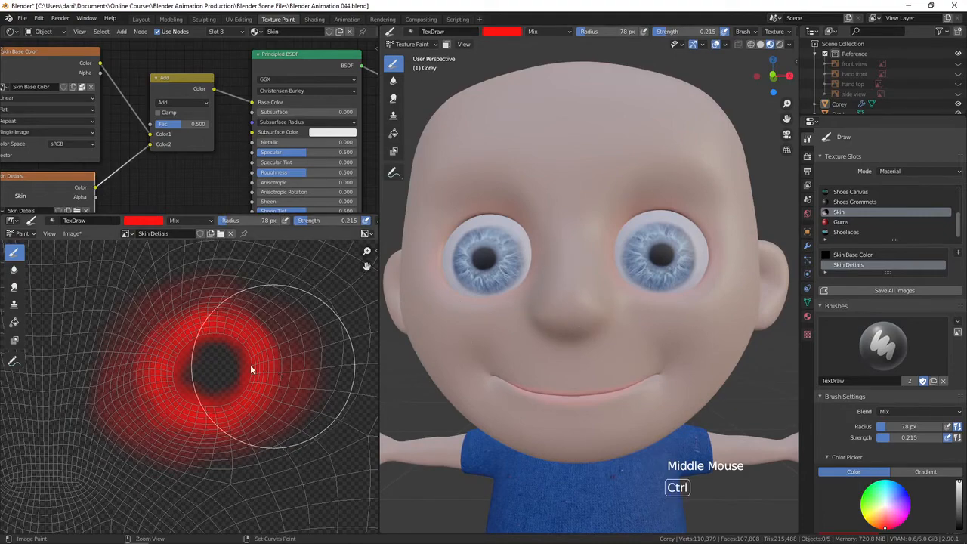
pyautogui.keyDown('ctrl'); pyautogui.moveTo(250, 366); pyautogui.dragTo(205, 412, button='middle'); pyautogui.keyUp('ctrl')
pyautogui.keyDown('shift'); pyautogui.moveTo(171, 446); pyautogui.dragTo(243, 375, button='middle'); pyautogui.keyUp('shift')
pyautogui.keyDown('ctrl'); pyautogui.moveTo(242, 375); pyautogui.dragTo(256, 394, button='middle'); pyautogui.keyUp('ctrl')
pyautogui.moveTo(597, 292); pyautogui.dragTo(606, 345)
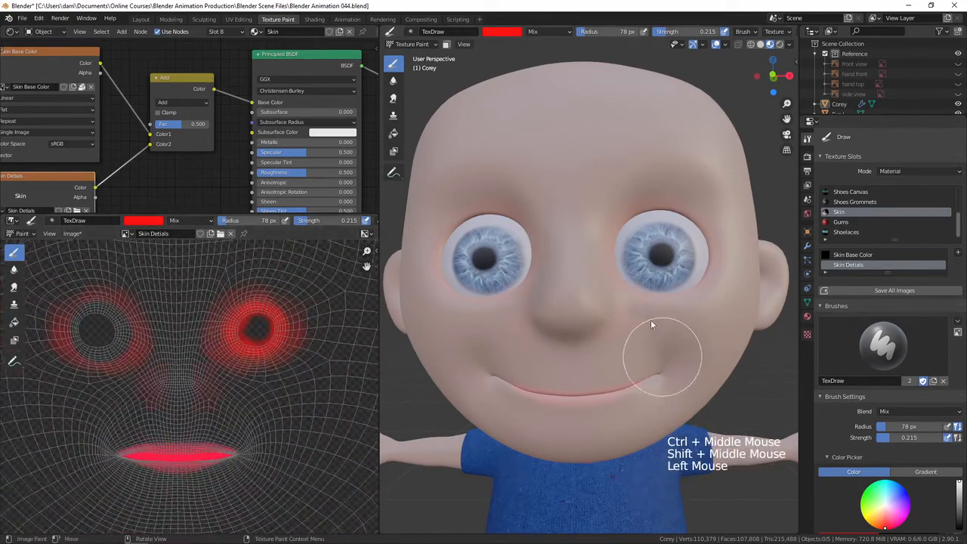
pyautogui.moveTo(633, 310); pyautogui.dragTo(648, 391)
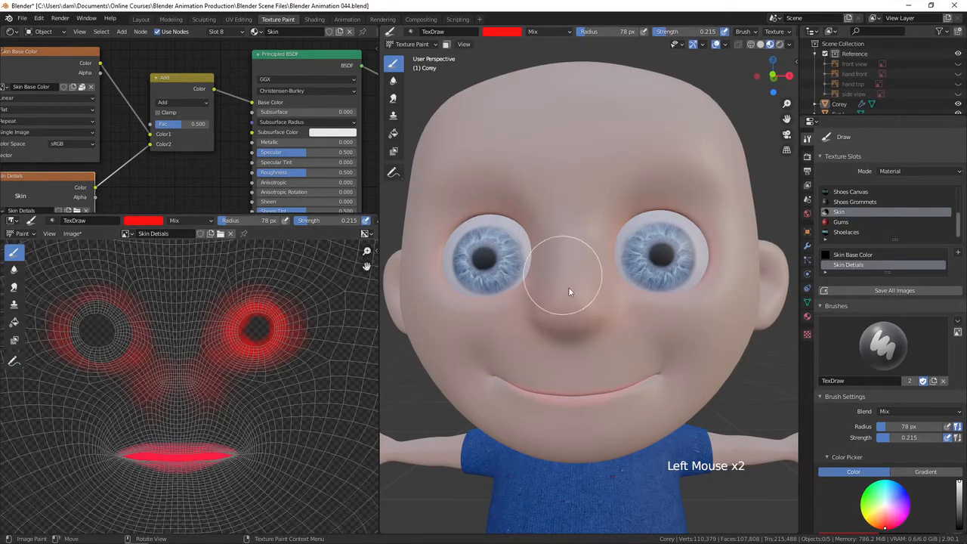
pyautogui.moveTo(569, 288); pyautogui.dragTo(627, 376)
pyautogui.moveTo(626, 377); pyautogui.dragTo(629, 378, button='middle')
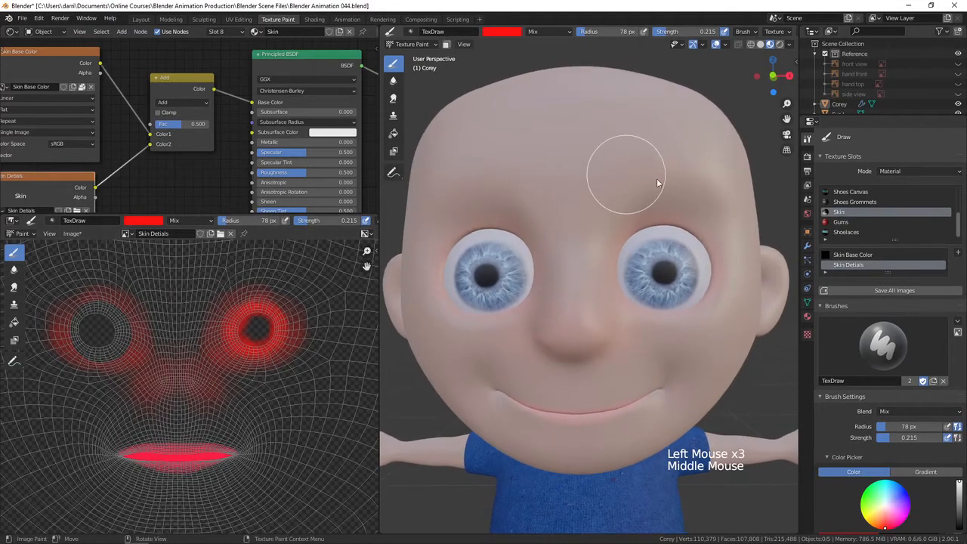
pyautogui.moveTo(490, 171); pyautogui.dragTo(671, 213)
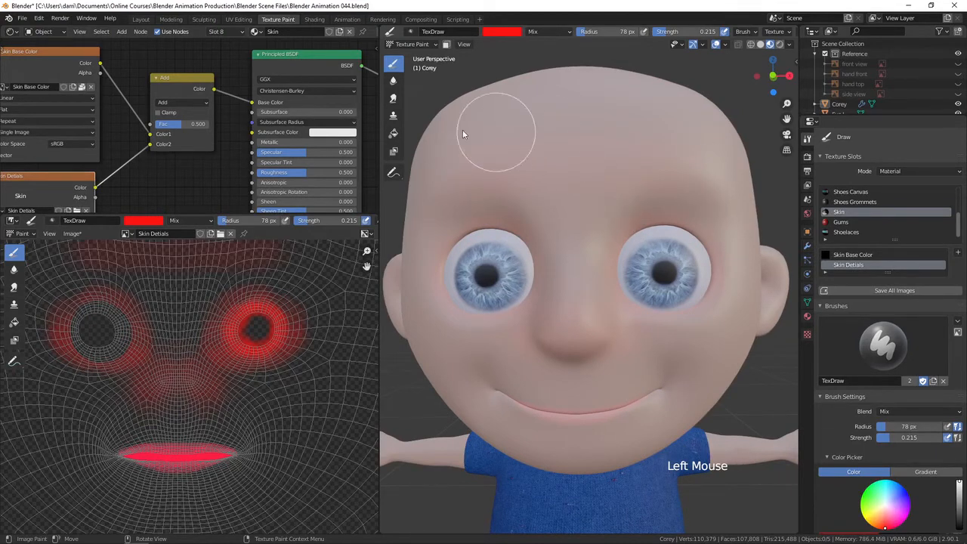
pyautogui.moveTo(461, 132); pyautogui.dragTo(657, 134)
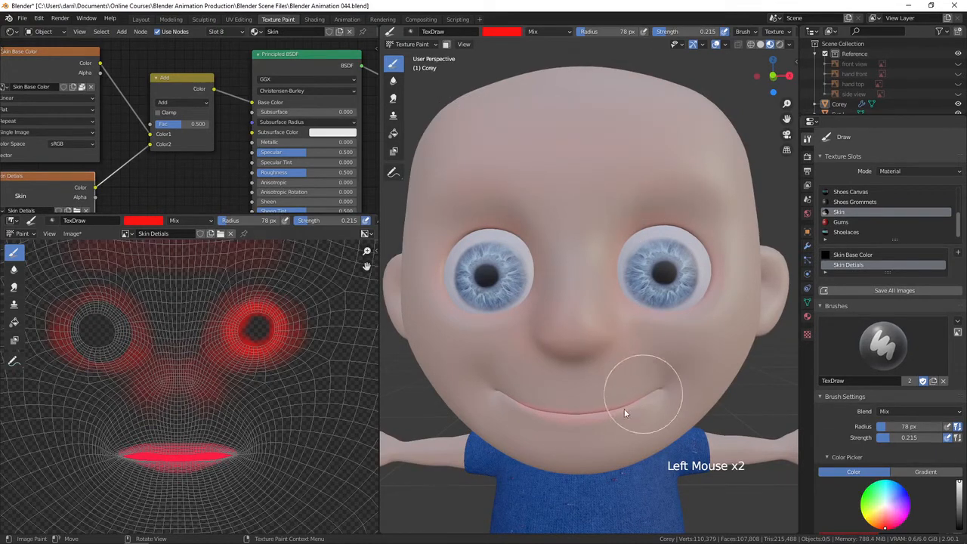
# Paint near the mouth corner in the viewport and undo the last stroke.
pyautogui.moveTo(632, 395); pyautogui.dragTo(609, 378, button='middle')
pyautogui.moveTo(660, 350)
pyautogui.mouseDown()
pyautogui.moveTo(690, 331)
pyautogui.moveTo(672, 359)
pyautogui.mouseUp()
pyautogui.hotkey('ctrl', 'z')
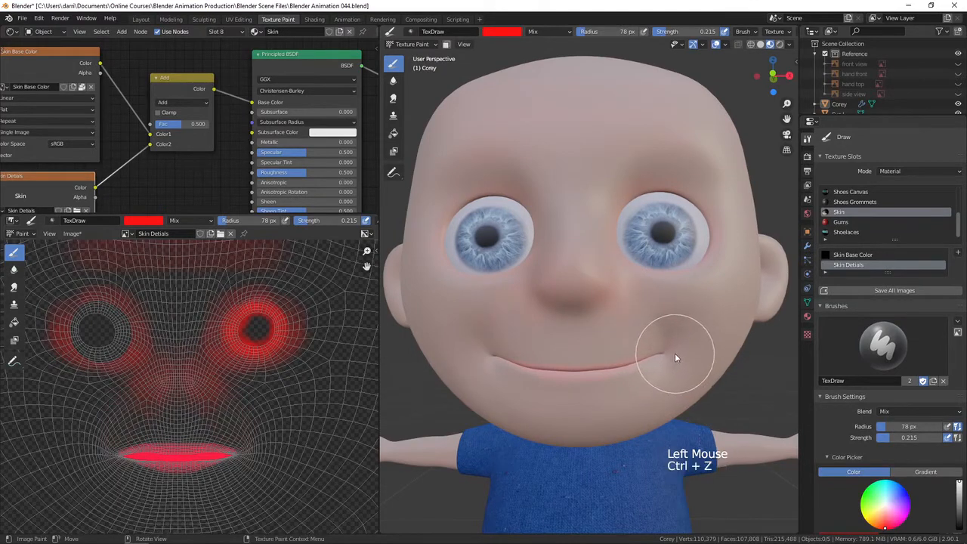
# Set the brush radius to 86 px and paint red over the character's left ear in the viewport.
pyautogui.press('f')
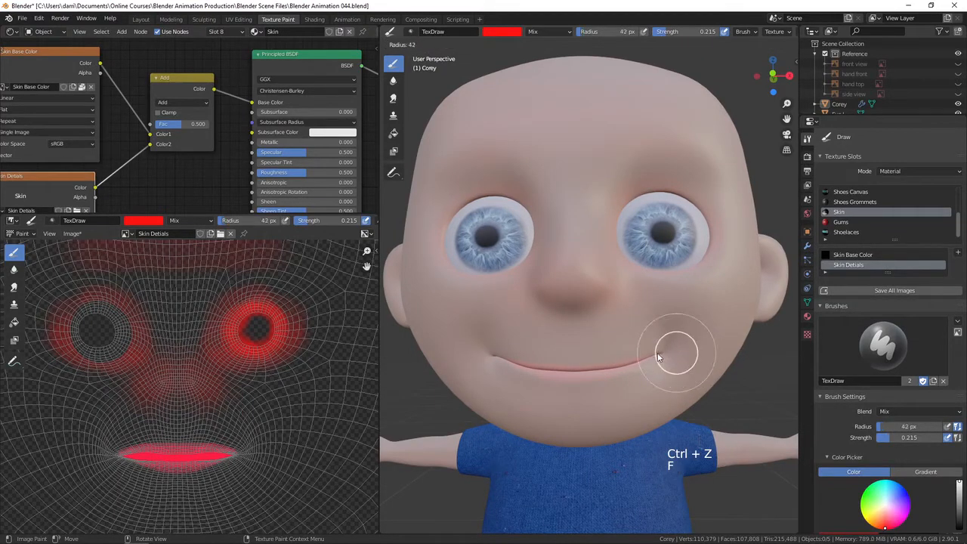
pyautogui.click(662, 352)
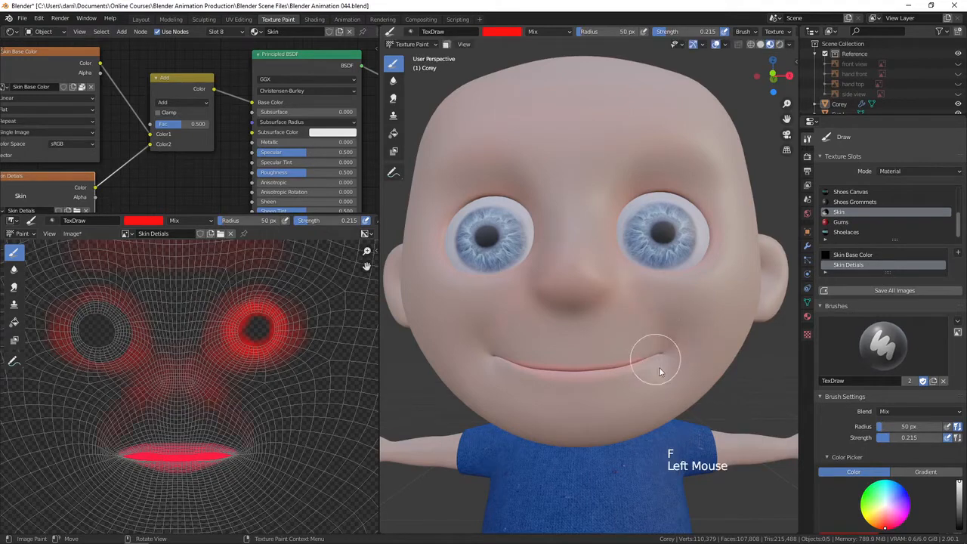
pyautogui.moveTo(716, 372); pyautogui.dragTo(718, 357, button='middle')
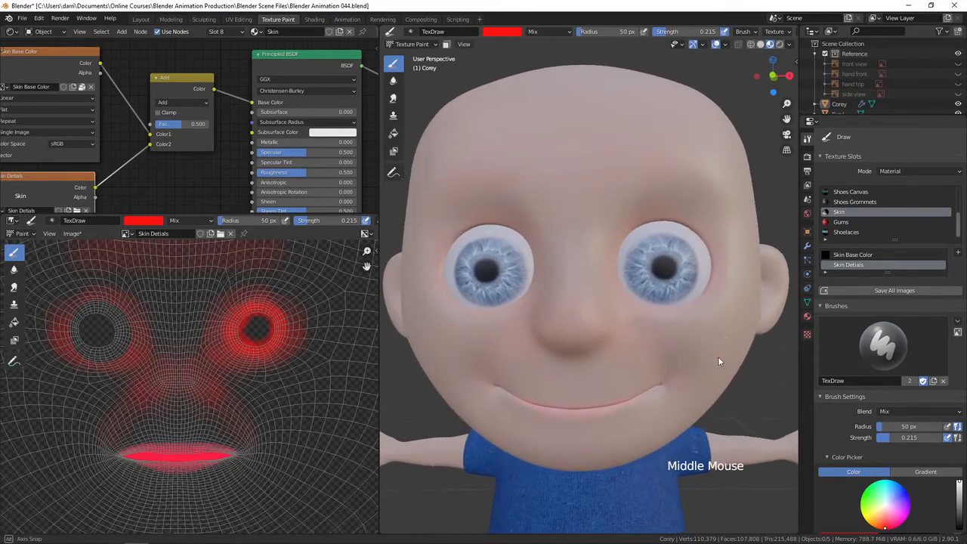
pyautogui.press('f')
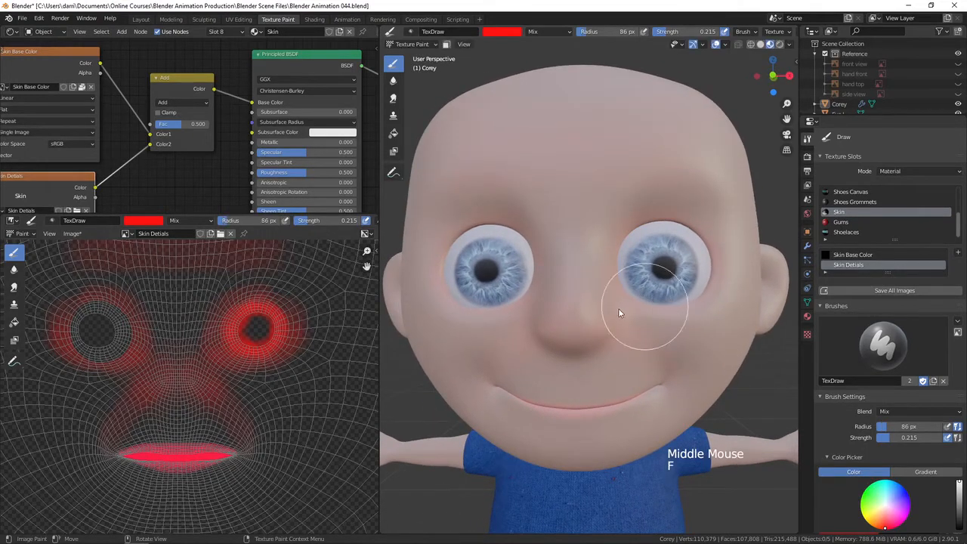
pyautogui.click(620, 313)
pyautogui.moveTo(705, 373); pyautogui.dragTo(683, 390, button='middle')
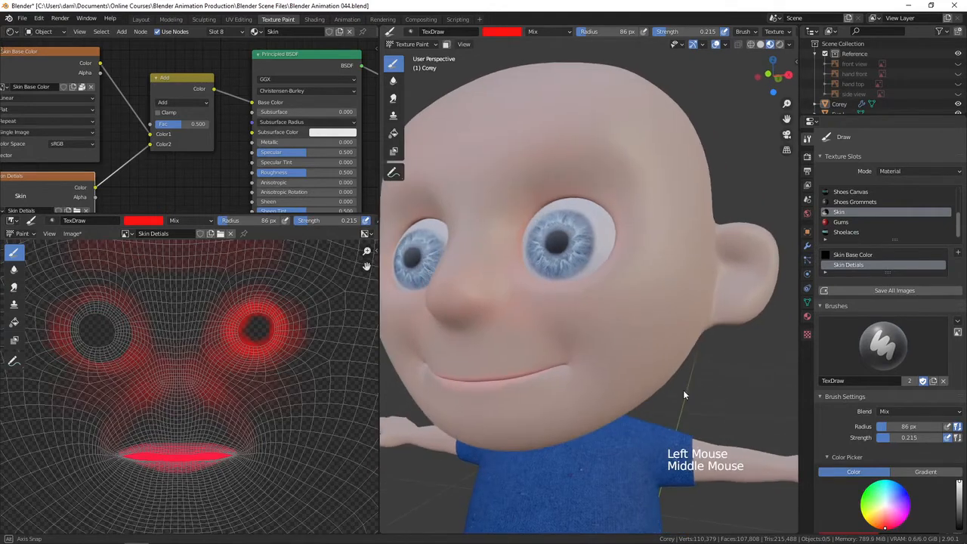
pyautogui.moveTo(492, 283)
pyautogui.mouseDown()
pyautogui.moveTo(559, 339)
pyautogui.moveTo(527, 286)
pyautogui.moveTo(587, 325)
pyautogui.mouseUp()
pyautogui.moveTo(586, 328); pyautogui.dragTo(613, 357, button='middle')
pyautogui.moveTo(567, 303); pyautogui.dragTo(652, 358)
pyautogui.moveTo(652, 357)
pyautogui.mouseDown(button='middle')
pyautogui.moveTo(642, 376)
pyautogui.moveTo(695, 382)
pyautogui.moveTo(682, 371)
pyautogui.moveTo(741, 331)
pyautogui.moveTo(703, 316)
pyautogui.mouseUp(button='middle')
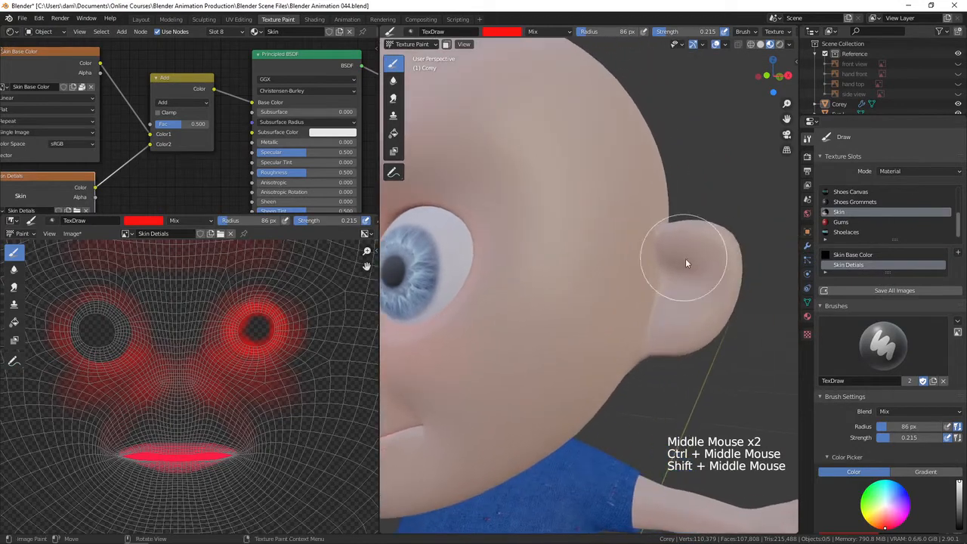
pyautogui.click(691, 278)
pyautogui.click(697, 311)
pyautogui.click(683, 314)
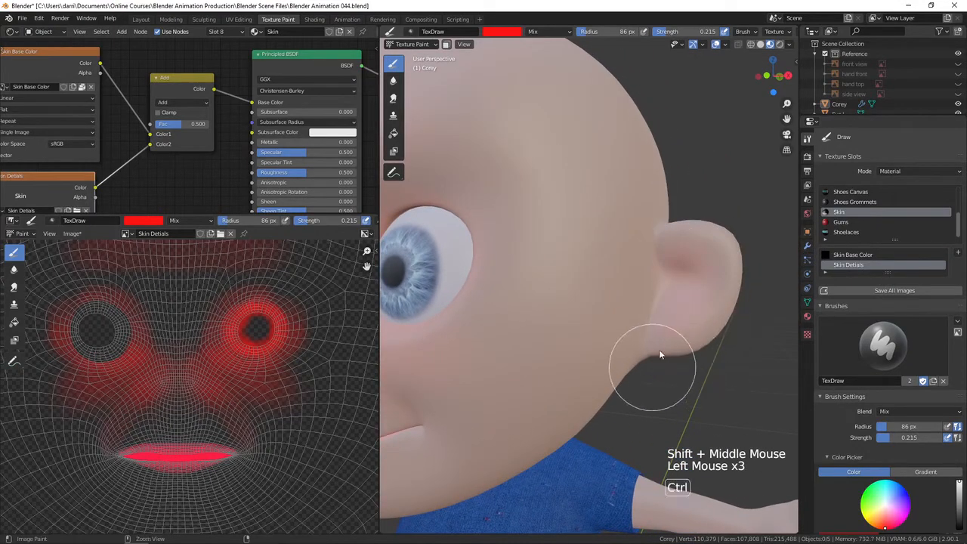
# Switch the brush blend to Erase Alpha, set strength to 0.385, and erase red around the left eye socket in the Skin Details image.
pyautogui.moveTo(659, 349)
pyautogui.keyDown('ctrl'); pyautogui.mouseDown(button='middle')
pyautogui.moveTo(637, 376)
pyautogui.moveTo(634, 400)
pyautogui.moveTo(630, 384)
pyautogui.moveTo(655, 358)
pyautogui.moveTo(666, 371)
pyautogui.mouseUp(button='middle'); pyautogui.keyUp('ctrl')
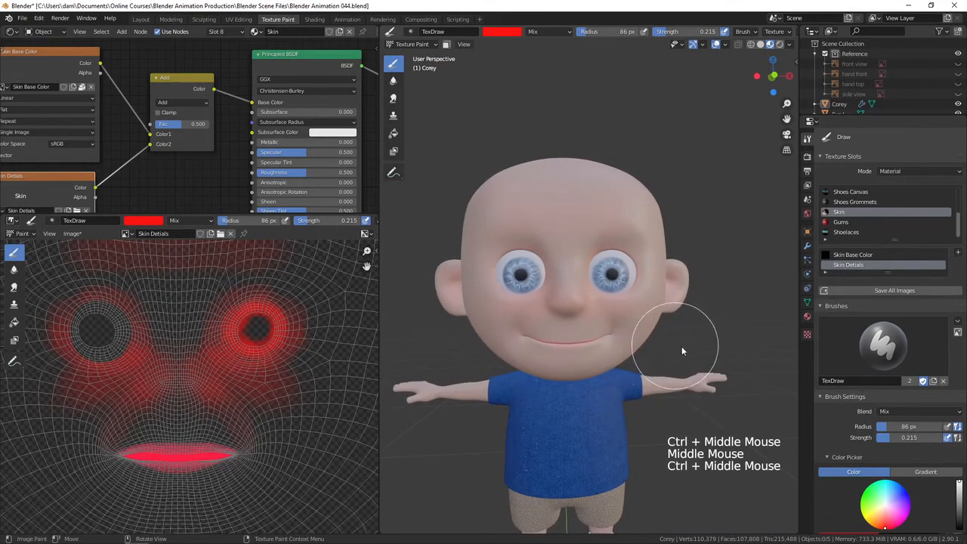
pyautogui.click(185, 220)
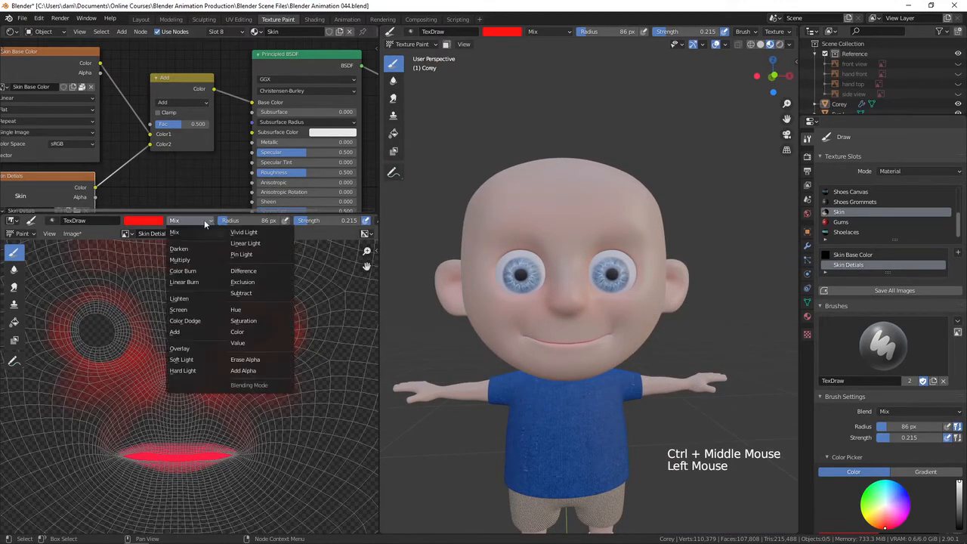
pyautogui.click(260, 361)
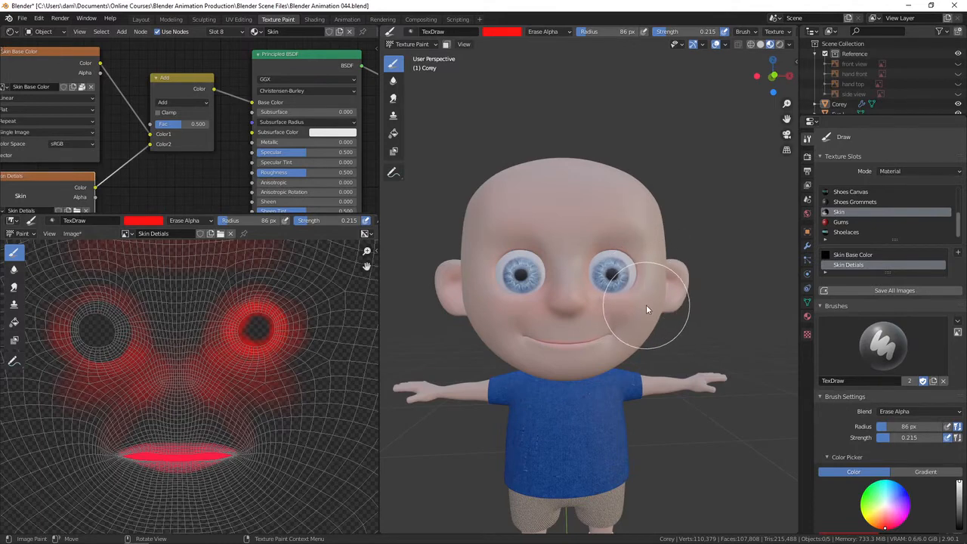
pyautogui.moveTo(709, 33); pyautogui.dragTo(726, 34)
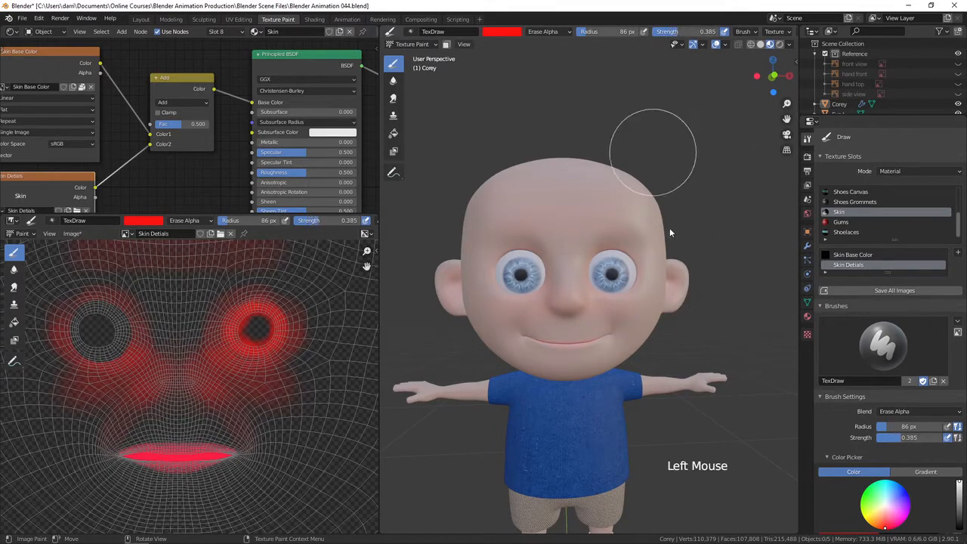
pyautogui.moveTo(669, 227)
pyautogui.mouseDown(button='middle')
pyautogui.moveTo(719, 278)
pyautogui.moveTo(708, 277)
pyautogui.mouseUp(button='middle')
pyautogui.moveTo(626, 237); pyautogui.dragTo(520, 300)
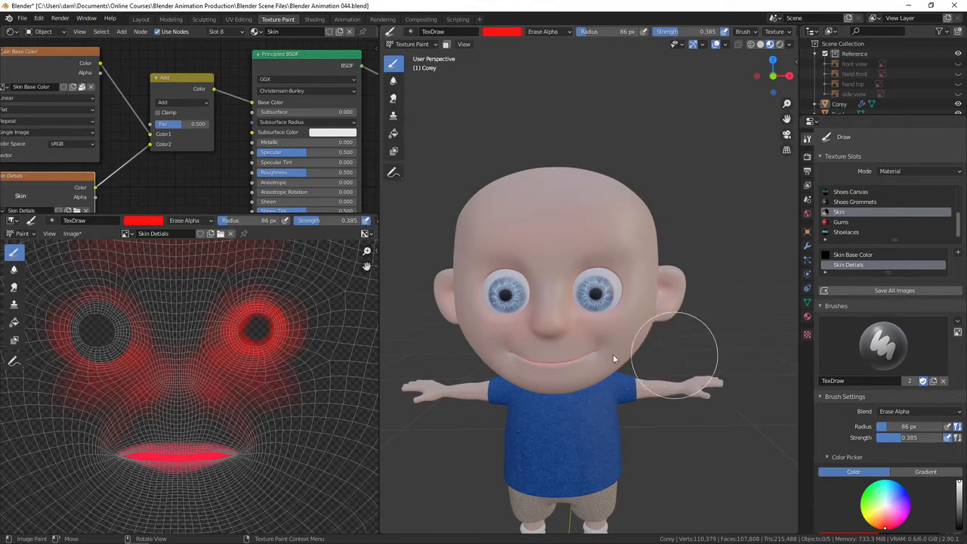
pyautogui.keyDown('ctrl'); pyautogui.moveTo(247, 335); pyautogui.dragTo(270, 313, button='middle'); pyautogui.keyUp('ctrl')
pyautogui.moveTo(222, 328)
pyautogui.mouseDown()
pyautogui.moveTo(296, 314)
pyautogui.moveTo(123, 324)
pyautogui.moveTo(262, 366)
pyautogui.mouseUp()
pyautogui.moveTo(117, 287)
pyautogui.mouseDown()
pyautogui.moveTo(59, 342)
pyautogui.moveTo(215, 284)
pyautogui.mouseUp()
pyautogui.keyDown('ctrl'); pyautogui.moveTo(220, 431); pyautogui.dragTo(208, 408, button='middle'); pyautogui.keyUp('ctrl')
pyautogui.keyDown('shift'); pyautogui.moveTo(208, 408); pyautogui.dragTo(202, 343, button='middle'); pyautogui.keyUp('shift')
pyautogui.moveTo(305, 344)
pyautogui.mouseDown()
pyautogui.moveTo(308, 443)
pyautogui.moveTo(275, 331)
pyautogui.moveTo(230, 338)
pyautogui.moveTo(238, 359)
pyautogui.moveTo(284, 363)
pyautogui.mouseUp()
pyautogui.moveTo(249, 363)
pyautogui.keyDown('ctrl'); pyautogui.mouseDown(button='middle')
pyautogui.moveTo(187, 335)
pyautogui.moveTo(216, 362)
pyautogui.moveTo(202, 328)
pyautogui.mouseUp(button='middle'); pyautogui.keyUp('ctrl')
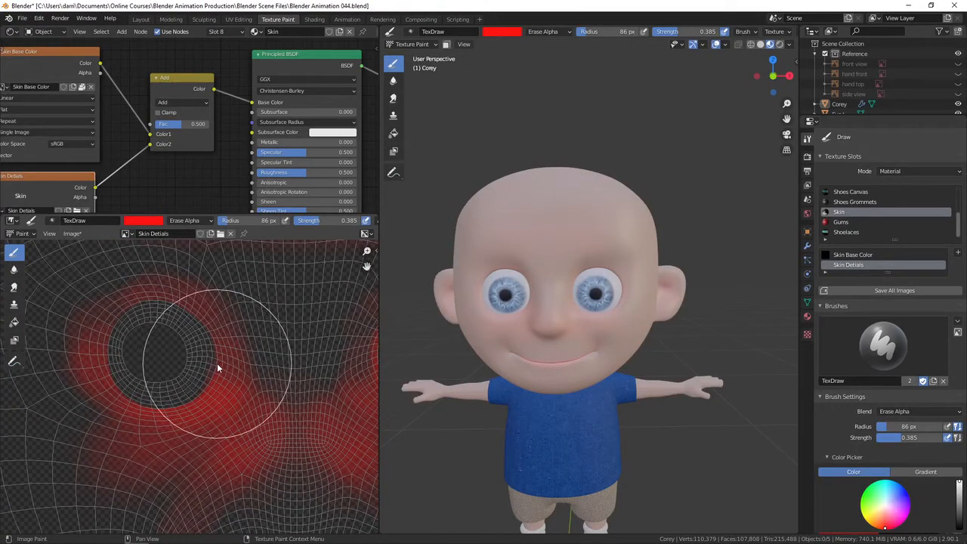
# Set the radius to 22 px, switch the blend back to Mix, and paint red inside the left eye socket ring.
pyautogui.press('f')
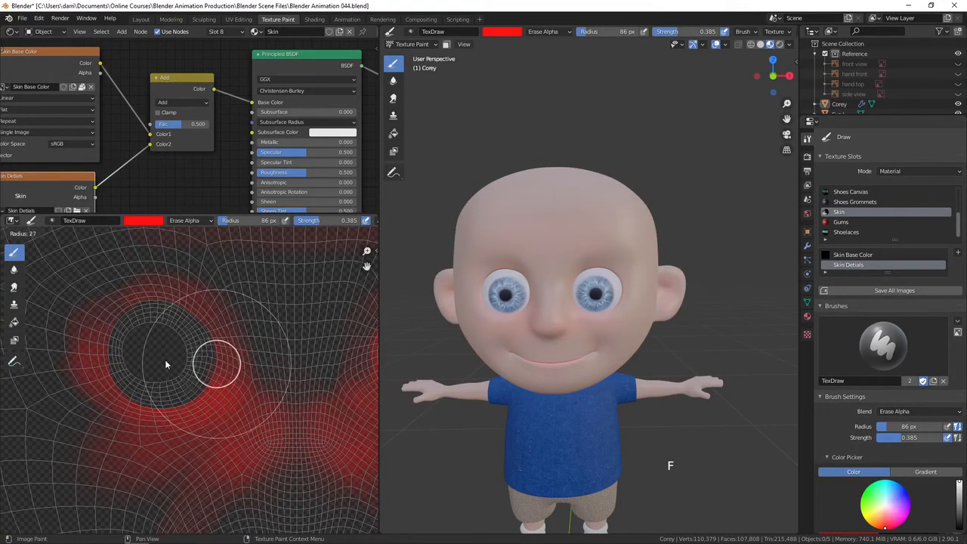
pyautogui.click(161, 361)
pyautogui.click(183, 220)
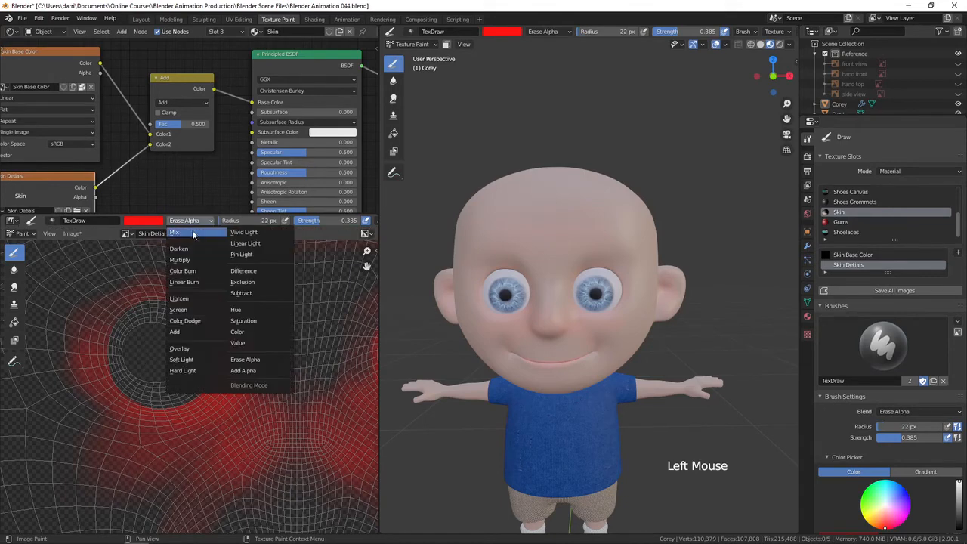
pyautogui.click(177, 234)
pyautogui.moveTo(167, 319)
pyautogui.mouseDown()
pyautogui.moveTo(148, 303)
pyautogui.moveTo(127, 358)
pyautogui.mouseUp()
pyautogui.moveTo(157, 317)
pyautogui.mouseDown()
pyautogui.moveTo(139, 323)
pyautogui.moveTo(130, 378)
pyautogui.mouseUp()
pyautogui.moveTo(126, 333)
pyautogui.mouseDown()
pyautogui.moveTo(116, 368)
pyautogui.moveTo(171, 395)
pyautogui.moveTo(187, 377)
pyautogui.mouseUp()
pyautogui.scroll(-4, 204, 342)
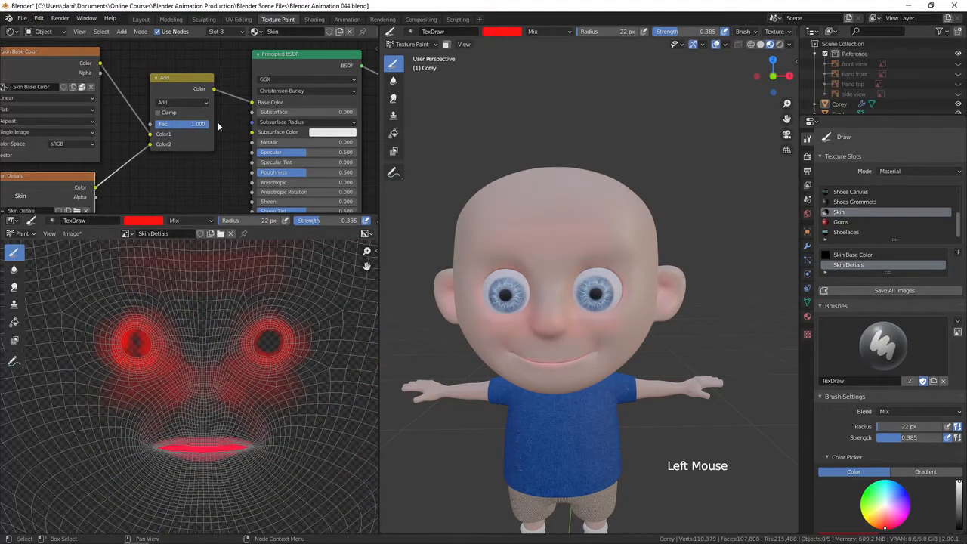
# Lower the Add node's Fac to 0.450.
pyautogui.moveTo(155, 132); pyautogui.dragTo(173, 133)
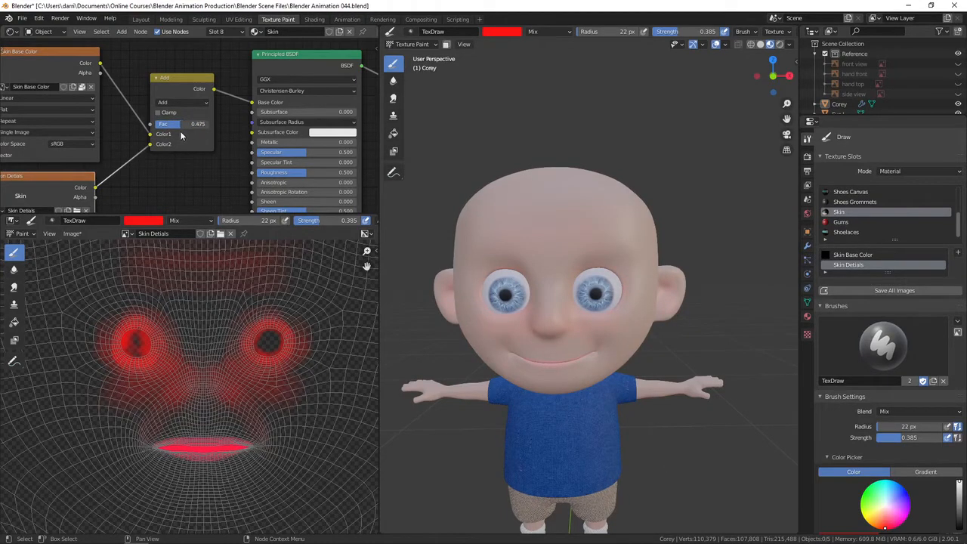
pyautogui.moveTo(180, 136); pyautogui.dragTo(178, 136)
# Switch to Erase Alpha with strength 0.244 and radius 66 px, and erase red beyond the right corner of the lips.
pyautogui.keyDown('shift'); pyautogui.moveTo(242, 389); pyautogui.dragTo(266, 376, button='middle'); pyautogui.keyUp('shift')
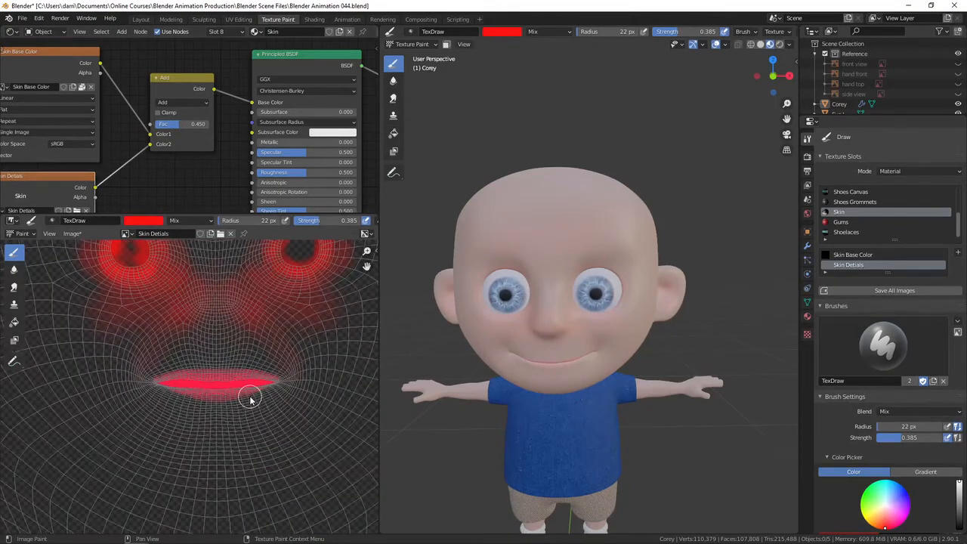
pyautogui.click(190, 220)
pyautogui.click(260, 358)
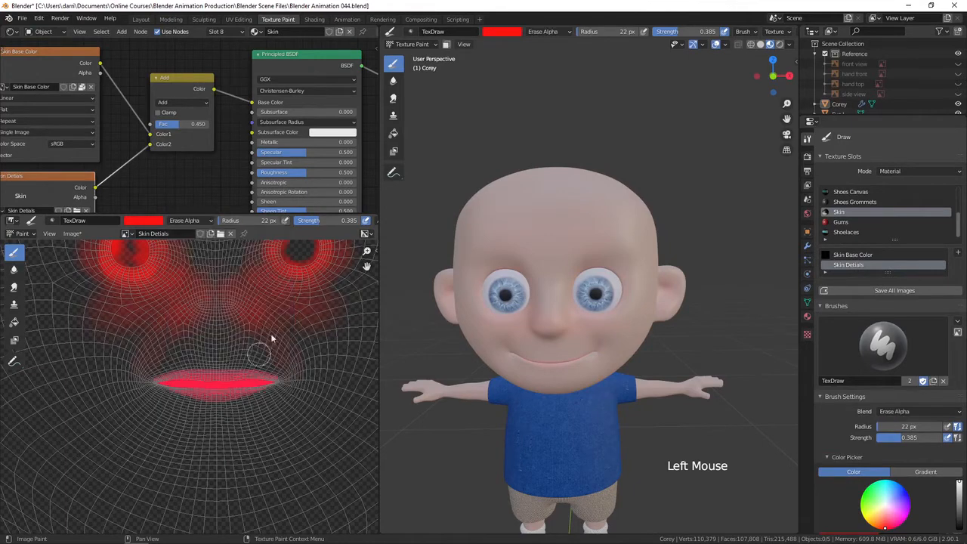
pyautogui.moveTo(315, 219); pyautogui.dragTo(307, 224)
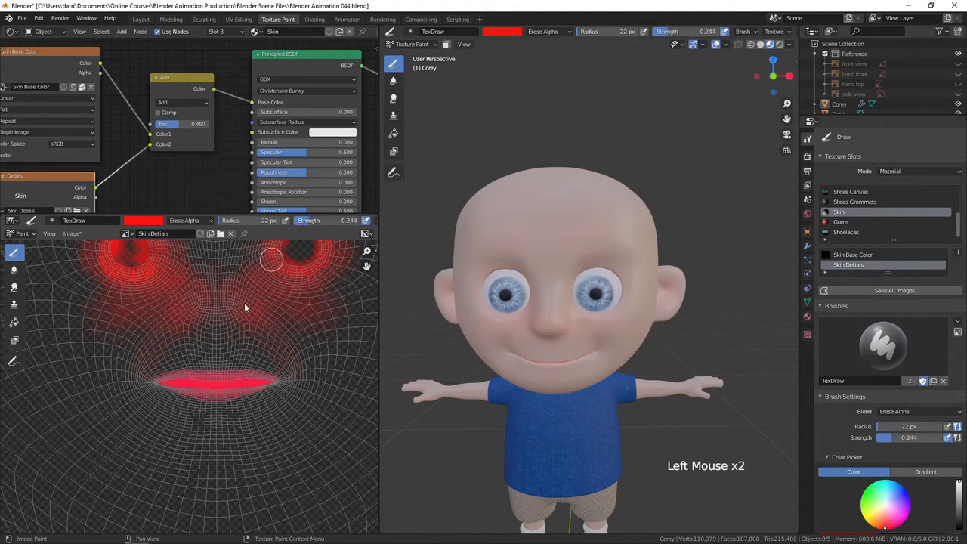
pyautogui.press('f')
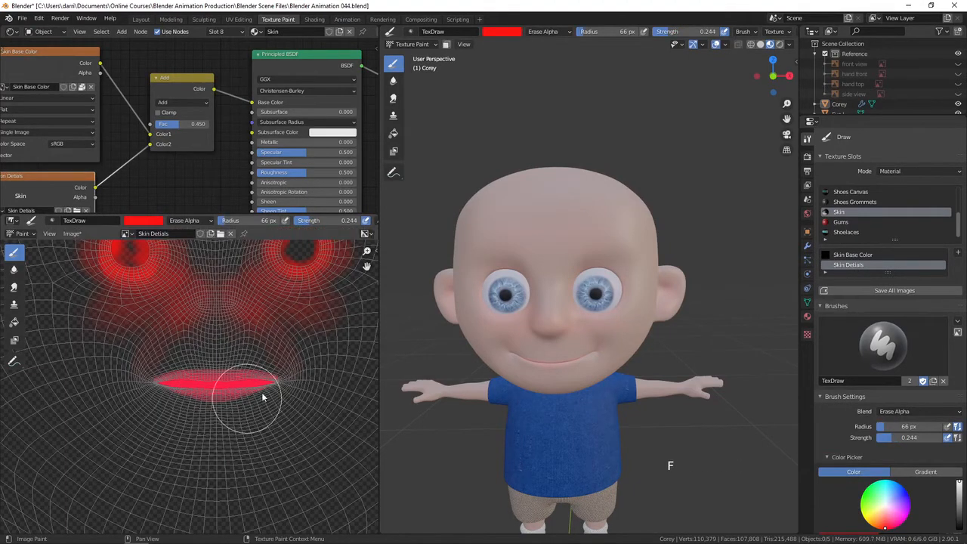
pyautogui.click(280, 391)
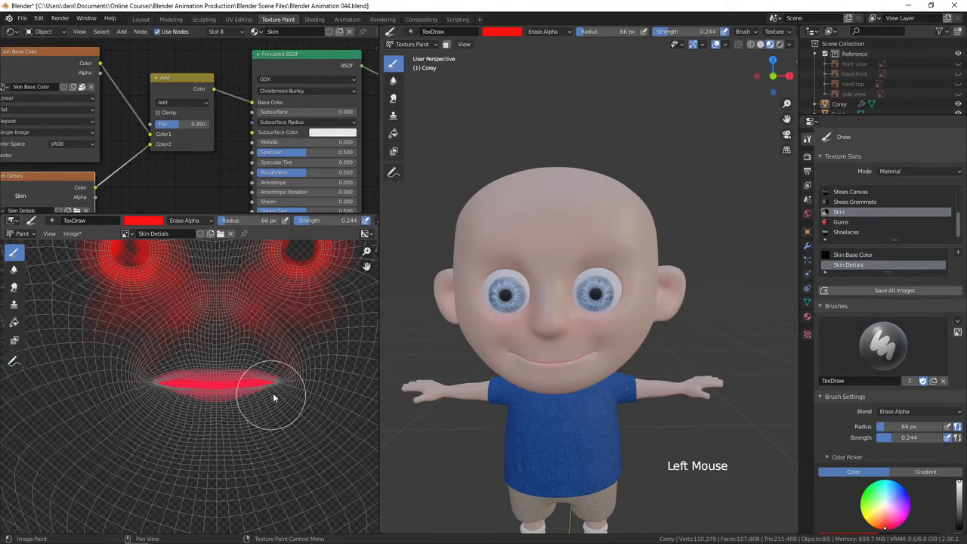
pyautogui.moveTo(301, 377)
pyautogui.mouseDown()
pyautogui.moveTo(289, 387)
pyautogui.moveTo(200, 377)
pyautogui.moveTo(289, 396)
pyautogui.moveTo(316, 372)
pyautogui.mouseUp()
# Set the radius to 17 px and sample the finger's skin as brush color, raising its saturation to 0.440.
pyautogui.moveTo(586, 389); pyautogui.dragTo(578, 405, button='middle')
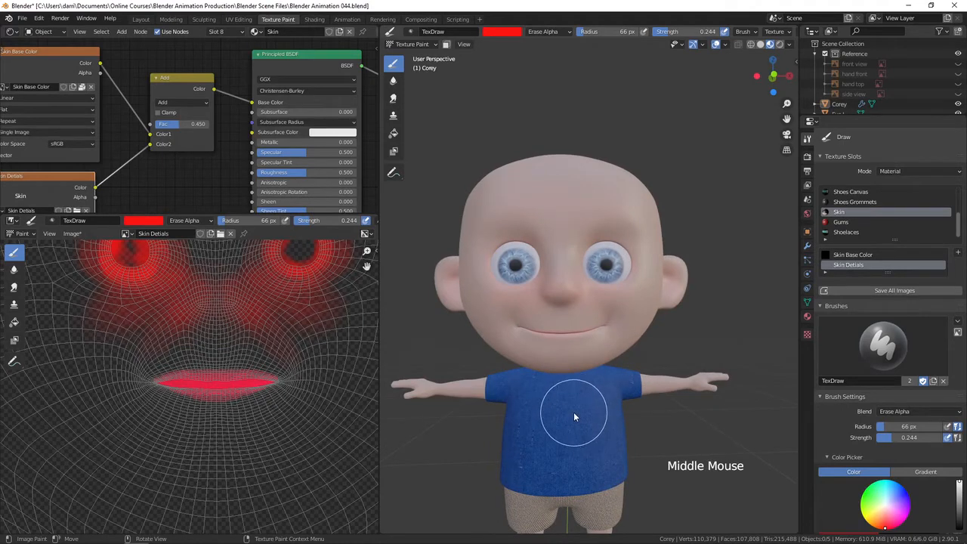
pyautogui.keyDown('shift'); pyautogui.moveTo(631, 403); pyautogui.dragTo(657, 325, button='middle'); pyautogui.keyUp('shift')
pyautogui.keyDown('shift'); pyautogui.moveTo(718, 350); pyautogui.dragTo(686, 350, button='middle'); pyautogui.keyUp('shift')
pyautogui.keyDown('ctrl'); pyautogui.moveTo(581, 343); pyautogui.dragTo(597, 382, button='middle'); pyautogui.keyUp('ctrl')
pyautogui.keyDown('shift'); pyautogui.moveTo(597, 381); pyautogui.dragTo(580, 354, button='middle'); pyautogui.keyUp('shift')
pyautogui.keyDown('ctrl'); pyautogui.moveTo(217, 357); pyautogui.dragTo(169, 300, button='middle'); pyautogui.keyUp('ctrl')
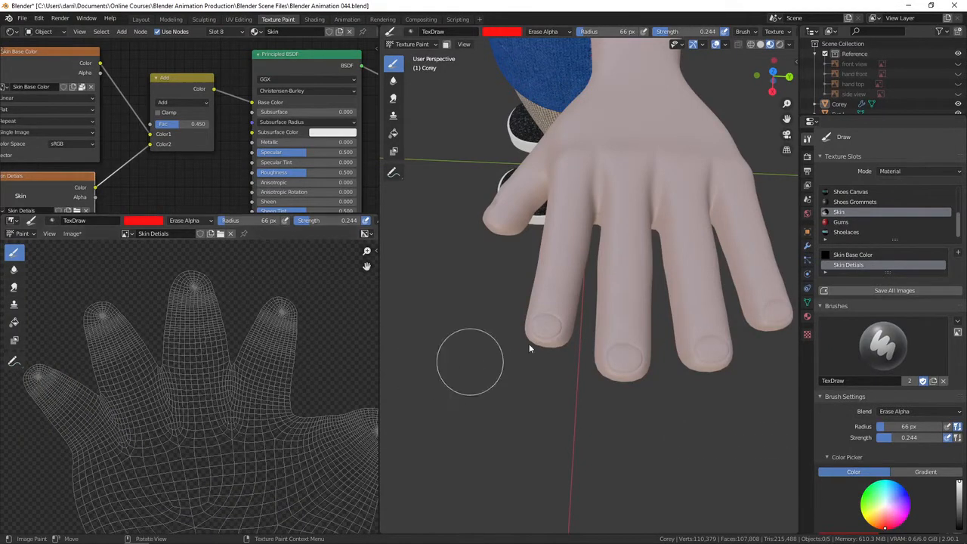
pyautogui.press('f')
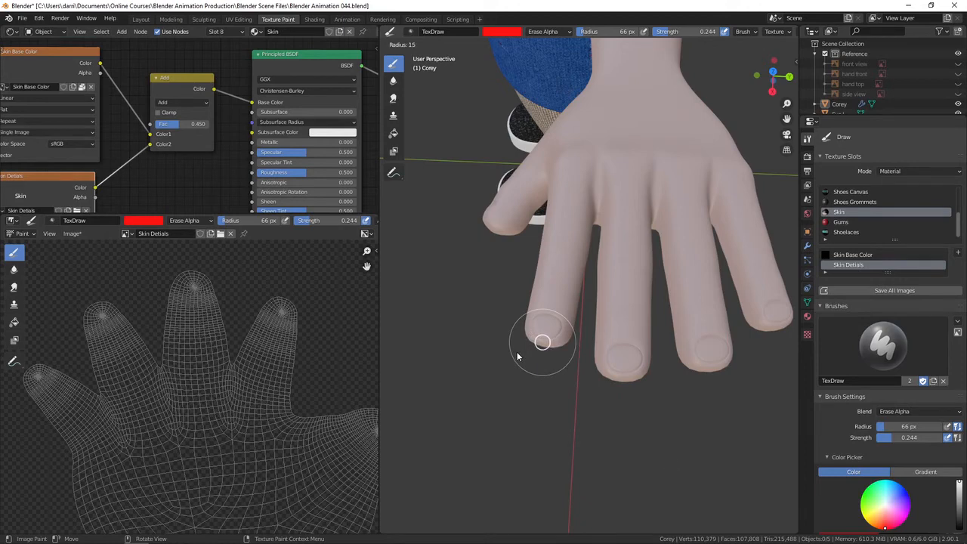
pyautogui.click(517, 355)
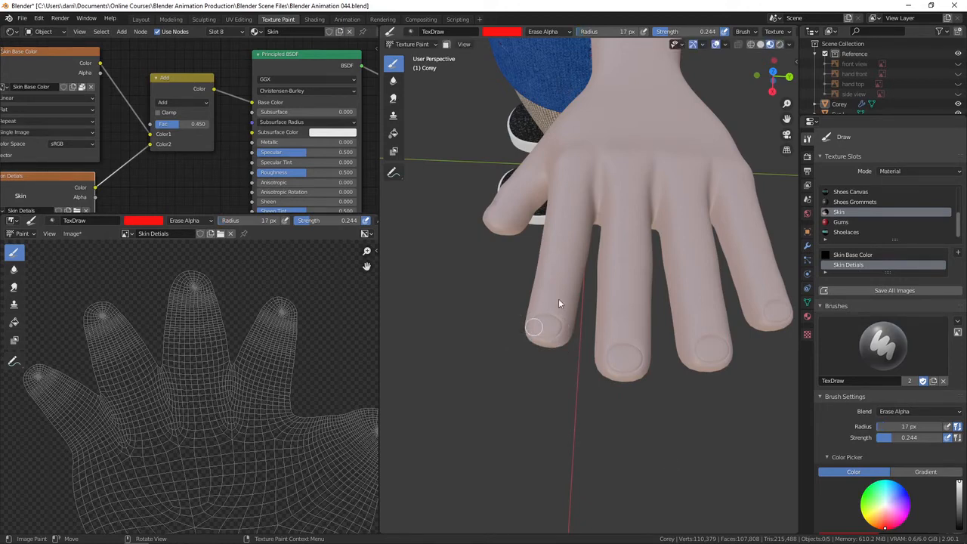
pyautogui.click(506, 34)
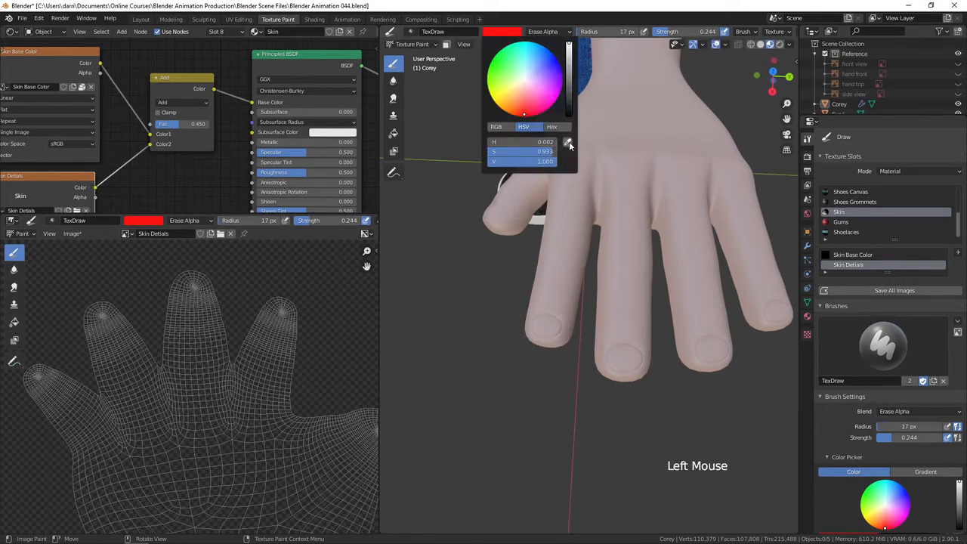
pyautogui.click(568, 143)
pyautogui.click(562, 275)
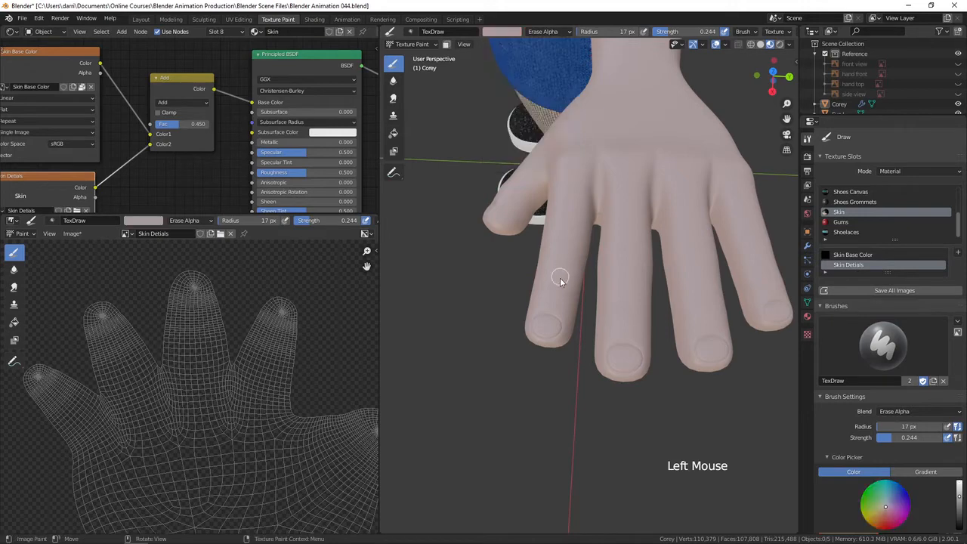
pyautogui.click(506, 33)
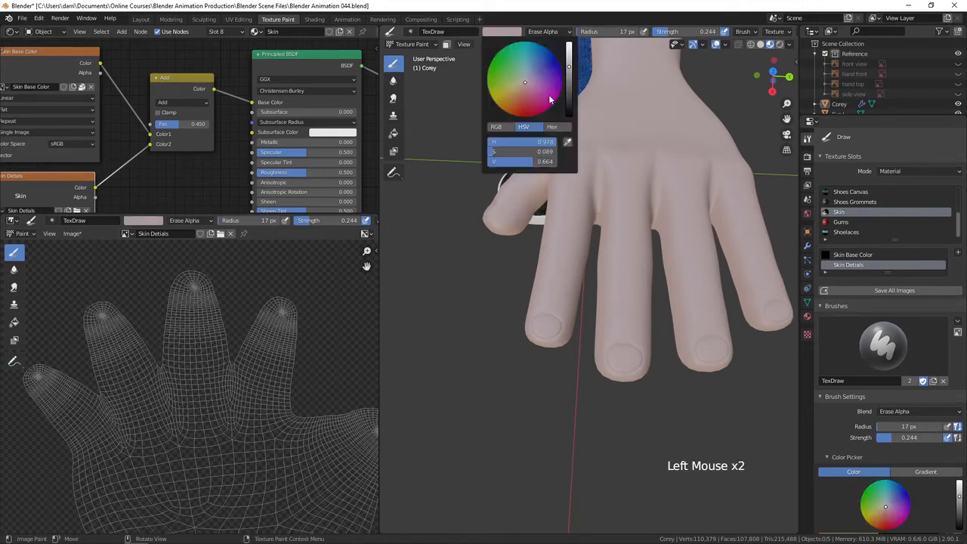
pyautogui.moveTo(524, 84); pyautogui.dragTo(525, 94)
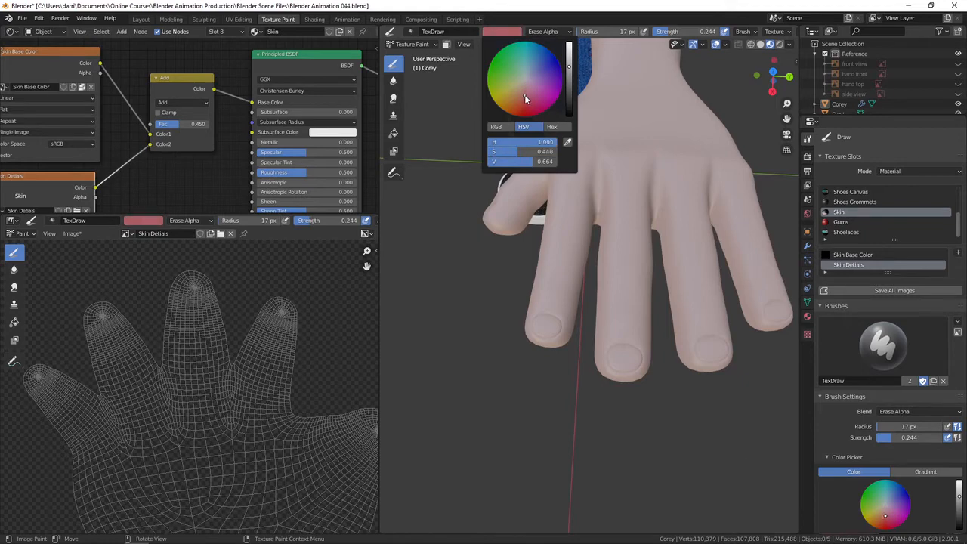
# Set the brush to Mix blend with strength 0.733 and a radius of 4 px.
pyautogui.keyDown('ctrl'); pyautogui.moveTo(552, 337); pyautogui.dragTo(516, 355, button='middle'); pyautogui.keyUp('ctrl')
pyautogui.click(535, 344)
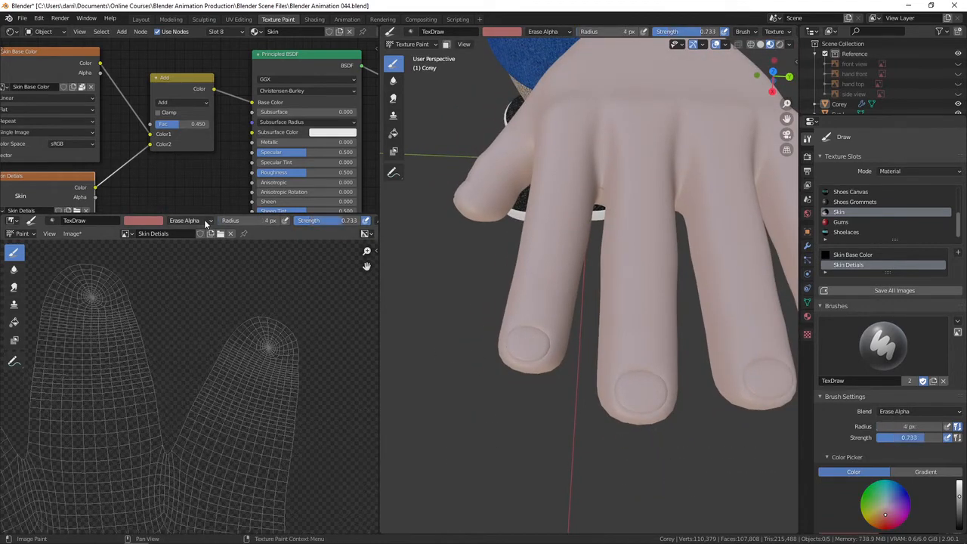
pyautogui.click(201, 221)
pyautogui.click(177, 234)
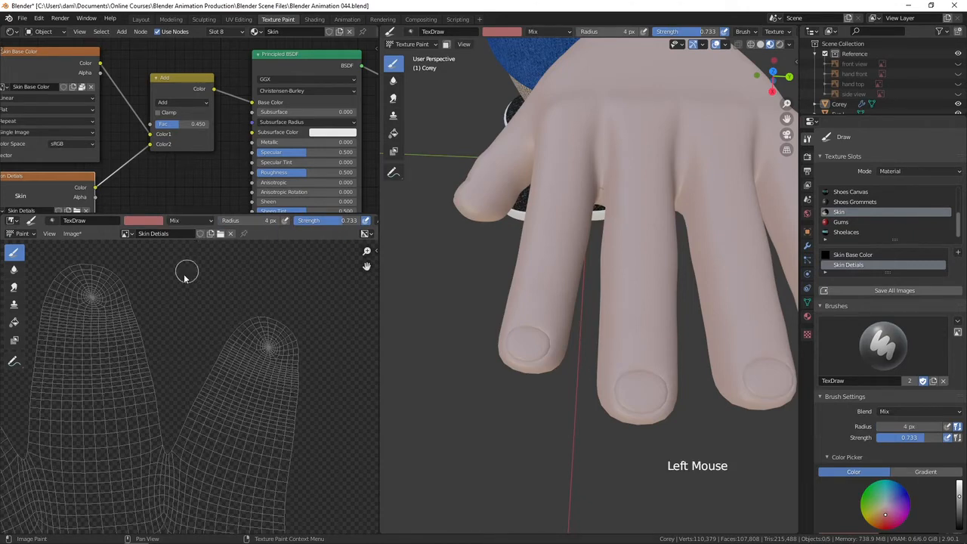
pyautogui.press('f')
pyautogui.click(518, 350)
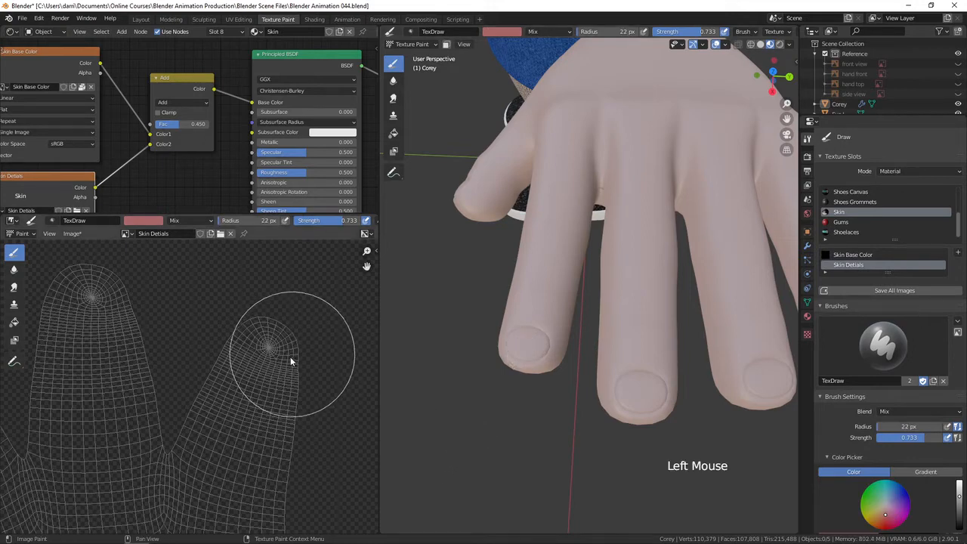
pyautogui.press('f')
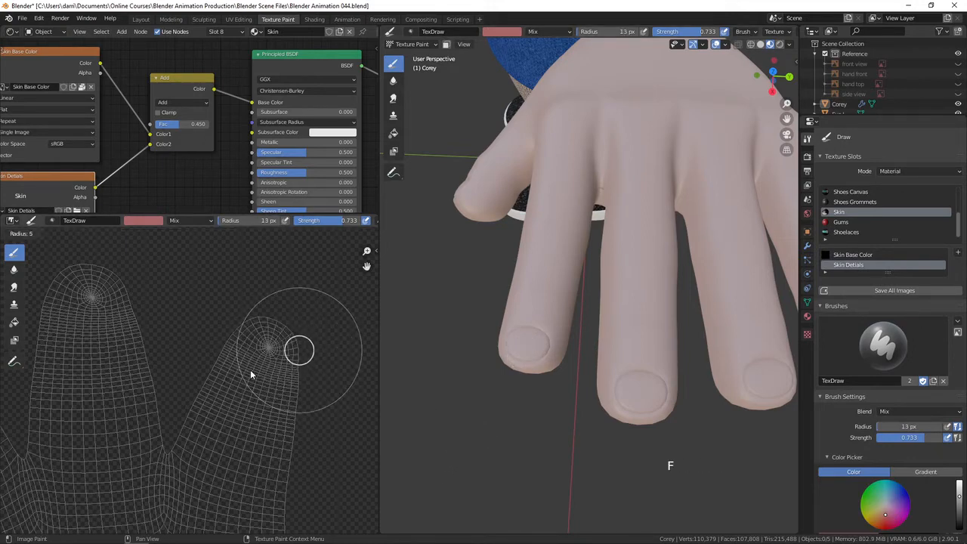
pyautogui.click(249, 372)
# Dab a pink spot on a fingertip in the Skin Details image and undo the last stroke.
pyautogui.click(266, 348)
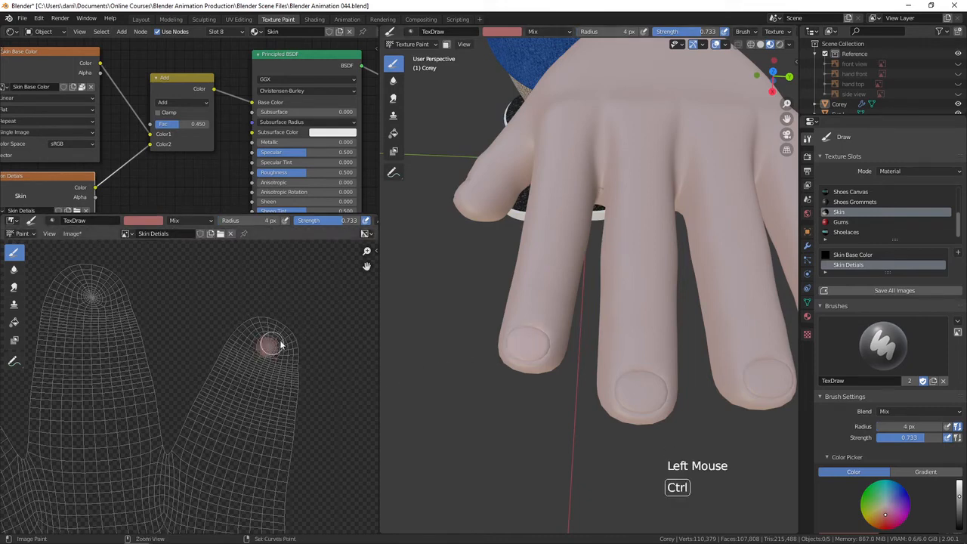
pyautogui.hotkey('ctrl', 'z')
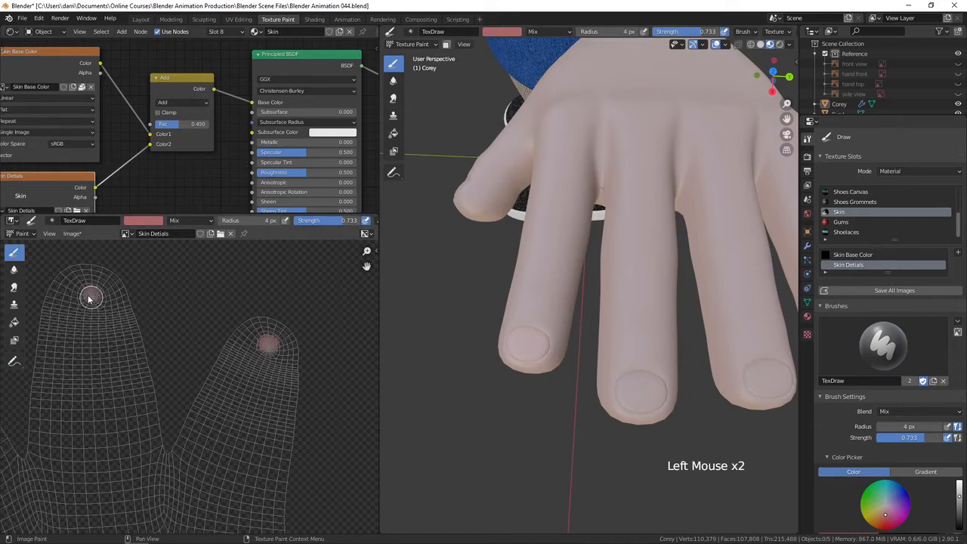
# Dab small pink spots on the other fingertips and thumb tip in the Skin Details image.
pyautogui.keyDown('shift'); pyautogui.moveTo(708, 380); pyautogui.dragTo(671, 392, button='middle'); pyautogui.keyUp('shift')
pyautogui.moveTo(142, 369)
pyautogui.keyDown('shift'); pyautogui.mouseDown(button='middle')
pyautogui.moveTo(133, 363)
pyautogui.moveTo(225, 346)
pyautogui.mouseUp(button='middle'); pyautogui.keyUp('shift')
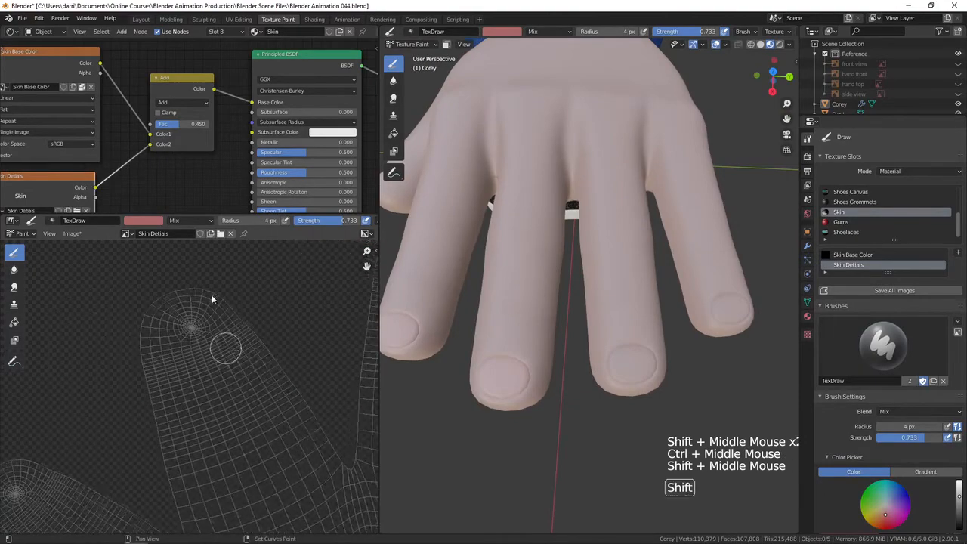
pyautogui.click(195, 325)
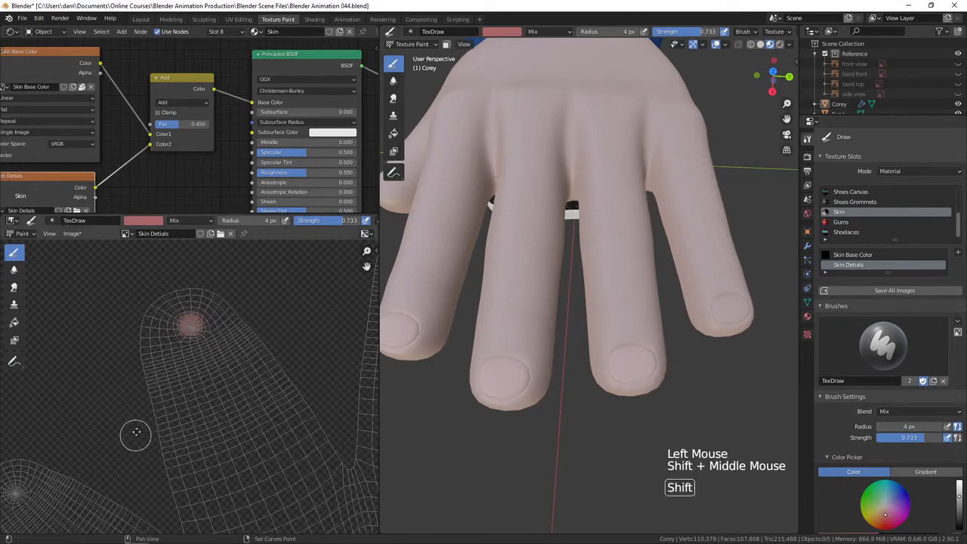
pyautogui.keyDown('shift'); pyautogui.moveTo(308, 268); pyautogui.dragTo(255, 337, button='middle'); pyautogui.keyUp('shift')
pyautogui.click(138, 398)
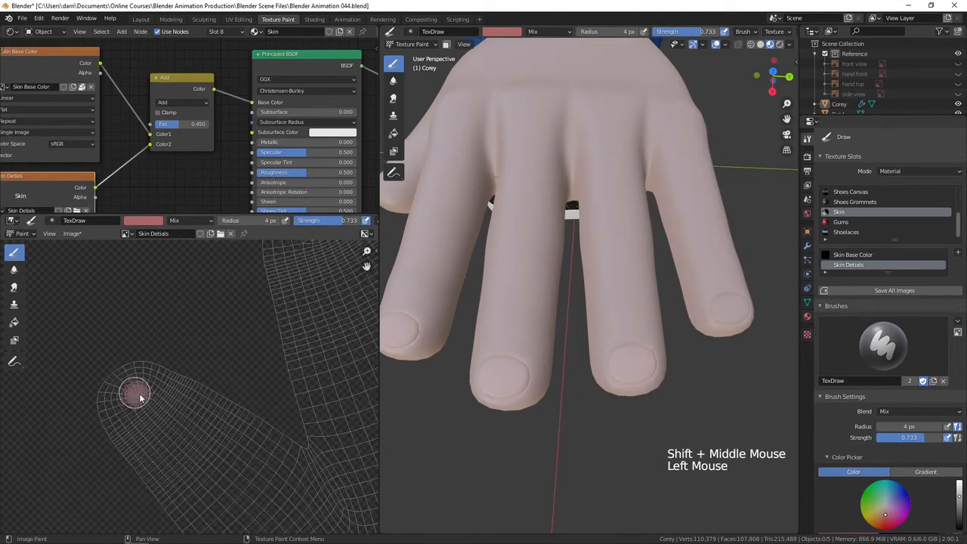
pyautogui.moveTo(521, 421); pyautogui.dragTo(514, 351, button='middle')
pyautogui.keyDown('shift'); pyautogui.moveTo(327, 361); pyautogui.dragTo(244, 331, button='middle'); pyautogui.keyUp('shift')
pyautogui.click(214, 404)
pyautogui.moveTo(214, 405); pyautogui.dragTo(216, 405)
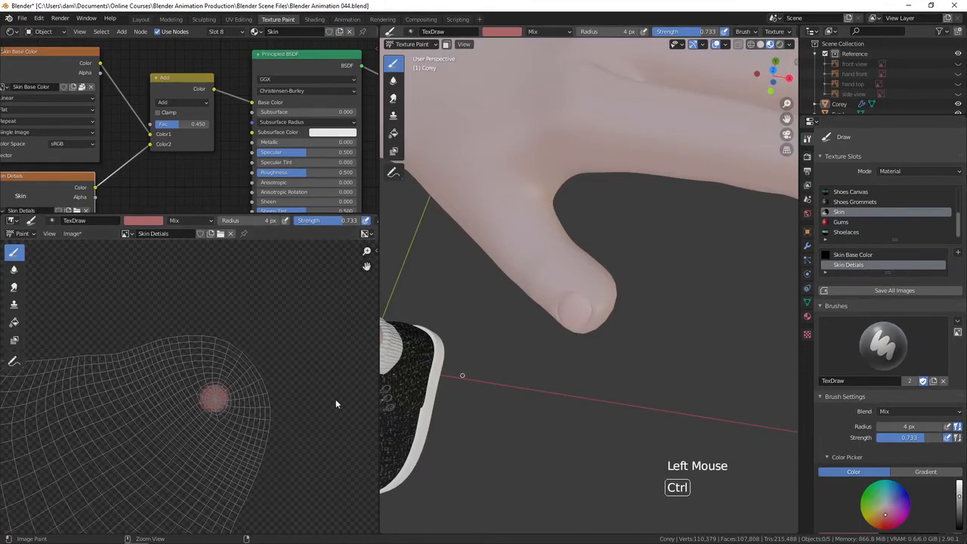
# Dab pink spots on the remaining unpainted fingertips of the hand island in the Skin Details image.
pyautogui.keyDown('ctrl'); pyautogui.moveTo(212, 395); pyautogui.dragTo(227, 347, button='middle'); pyautogui.keyUp('ctrl')
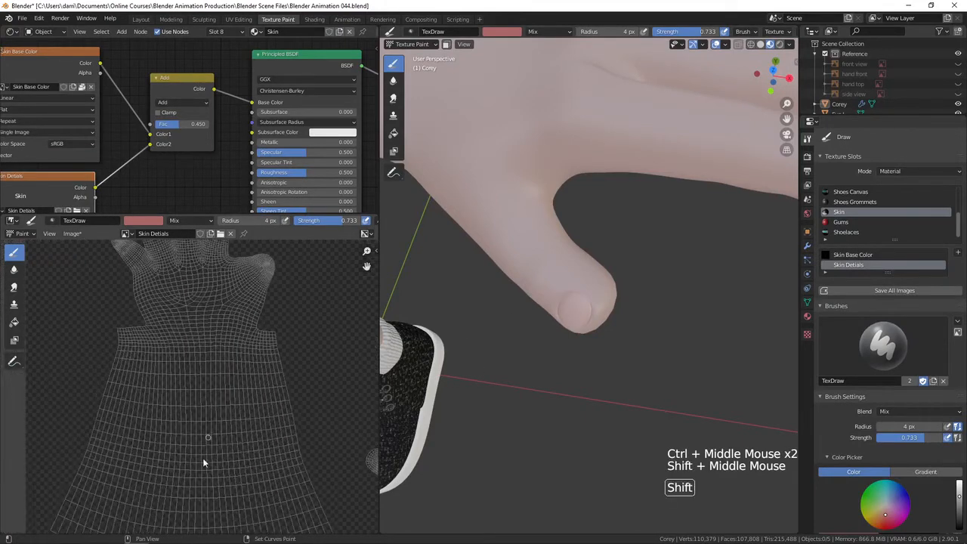
pyautogui.keyDown('shift'); pyautogui.moveTo(202, 488); pyautogui.dragTo(219, 329, button='middle'); pyautogui.keyUp('shift')
pyautogui.keyDown('shift'); pyautogui.moveTo(227, 454); pyautogui.dragTo(230, 331, button='middle'); pyautogui.keyUp('shift')
pyautogui.keyDown('ctrl'); pyautogui.moveTo(226, 332); pyautogui.dragTo(135, 417, button='middle'); pyautogui.keyUp('ctrl')
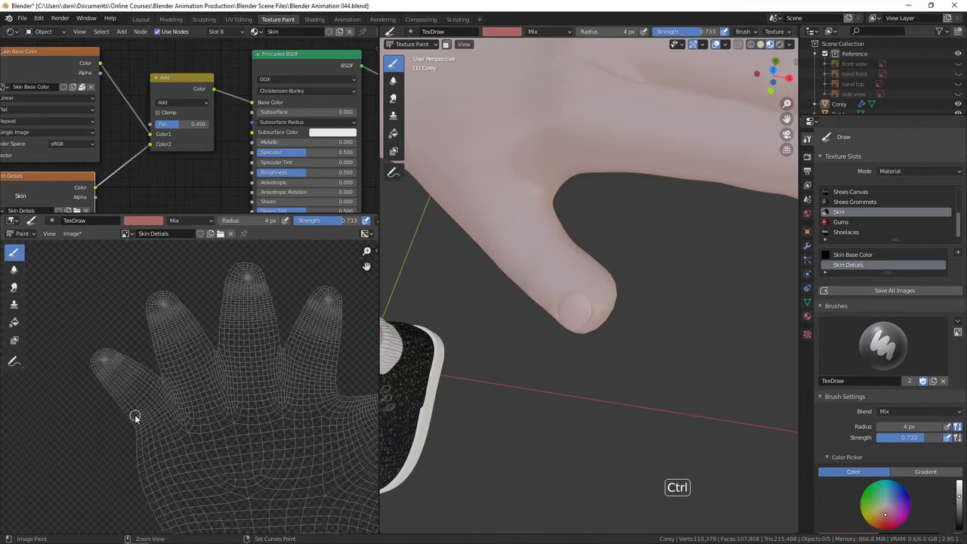
pyautogui.keyDown('ctrl'); pyautogui.moveTo(135, 417); pyautogui.dragTo(275, 339, button='middle'); pyautogui.keyUp('ctrl')
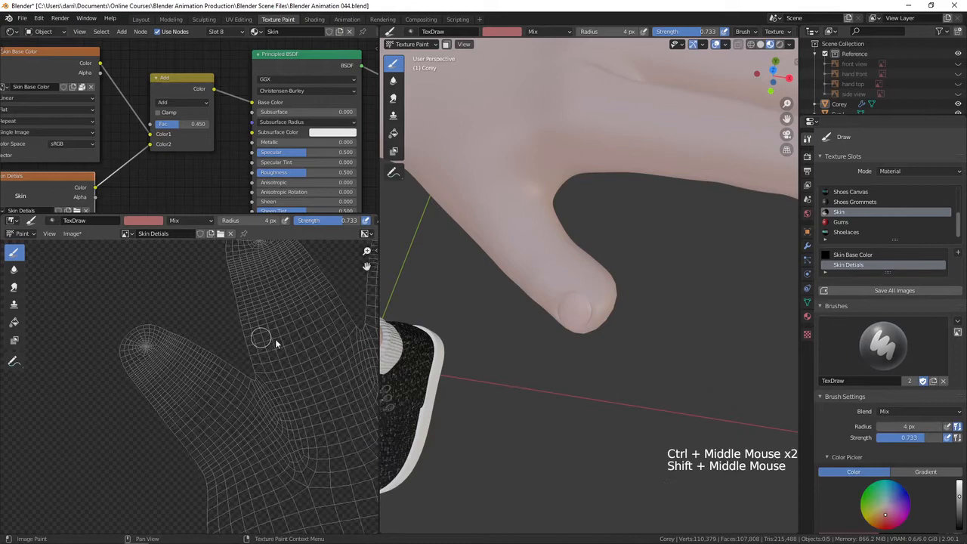
pyautogui.click(147, 346)
pyautogui.keyDown('shift'); pyautogui.moveTo(276, 231); pyautogui.dragTo(255, 297, button='middle'); pyautogui.keyUp('shift')
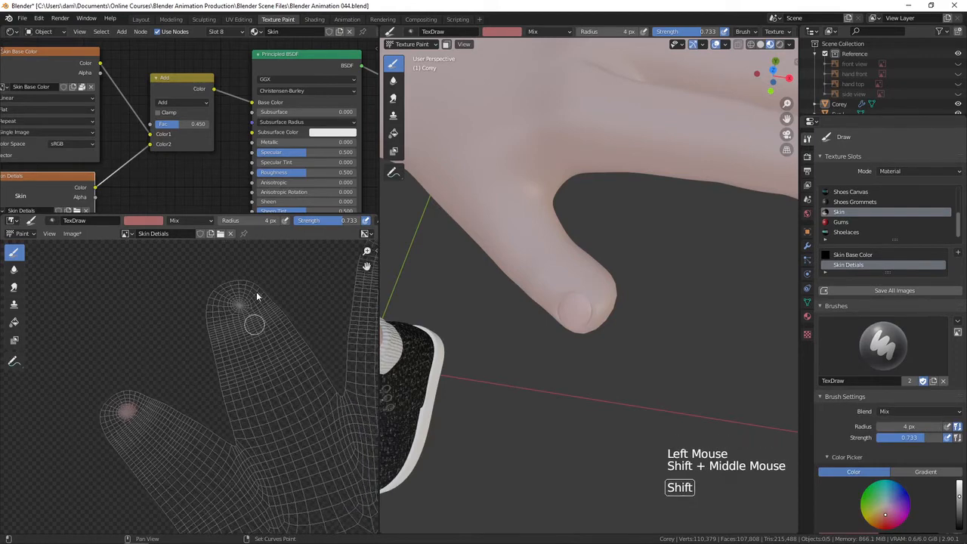
pyautogui.click(239, 302)
pyautogui.keyDown('shift'); pyautogui.moveTo(320, 306); pyautogui.dragTo(207, 388, button='middle'); pyautogui.keyUp('shift')
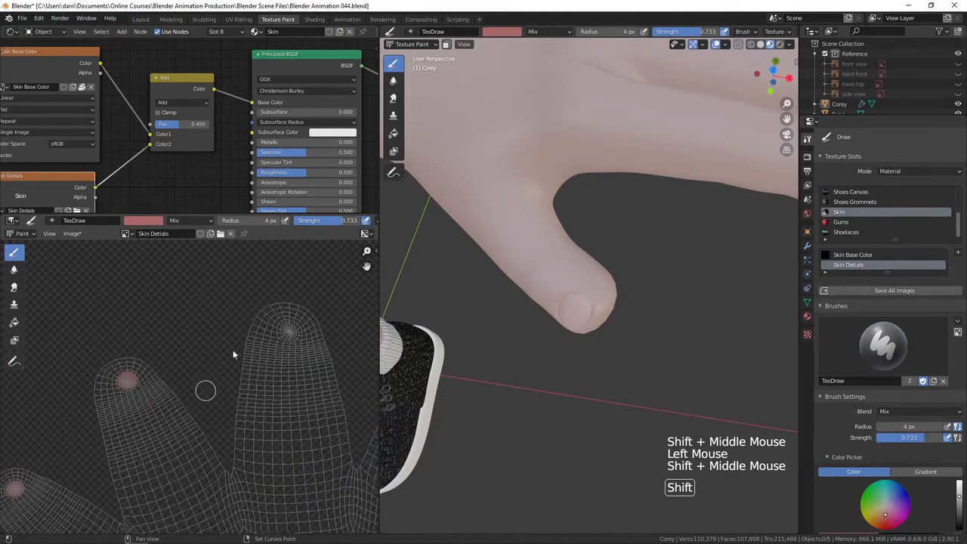
pyautogui.click(289, 332)
# Examine the painted hand in the 3D viewport, then view the whole character again.
pyautogui.keyDown('ctrl'); pyautogui.moveTo(510, 354); pyautogui.dragTo(531, 306, button='middle'); pyautogui.keyUp('ctrl')
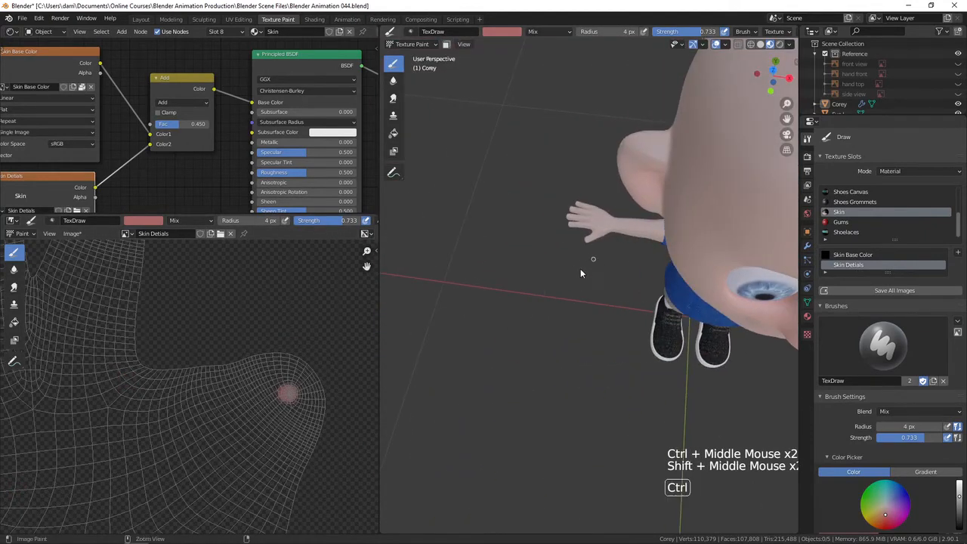
pyautogui.keyDown('ctrl'); pyautogui.moveTo(589, 264); pyautogui.dragTo(490, 372, button='middle'); pyautogui.keyUp('ctrl')
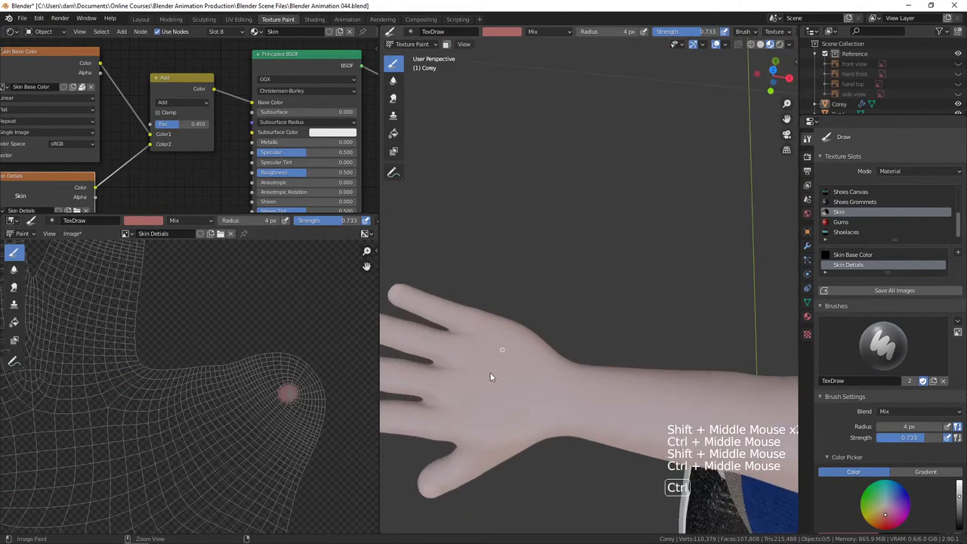
pyautogui.keyDown('shift'); pyautogui.click(473, 406); pyautogui.keyUp('shift')
pyautogui.keyDown('shift'); pyautogui.moveTo(473, 406); pyautogui.dragTo(680, 327, button='middle'); pyautogui.keyUp('shift')
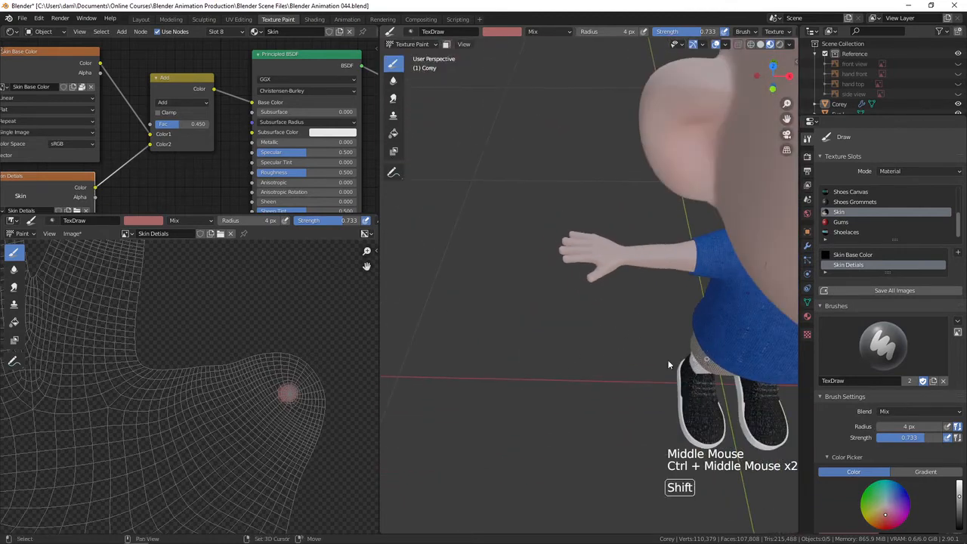
pyautogui.keyDown('shift'); pyautogui.moveTo(668, 359); pyautogui.dragTo(598, 351, button='middle'); pyautogui.keyUp('shift')
pyautogui.keyDown('shift'); pyautogui.moveTo(599, 351); pyautogui.dragTo(618, 376, button='middle'); pyautogui.keyUp('shift')
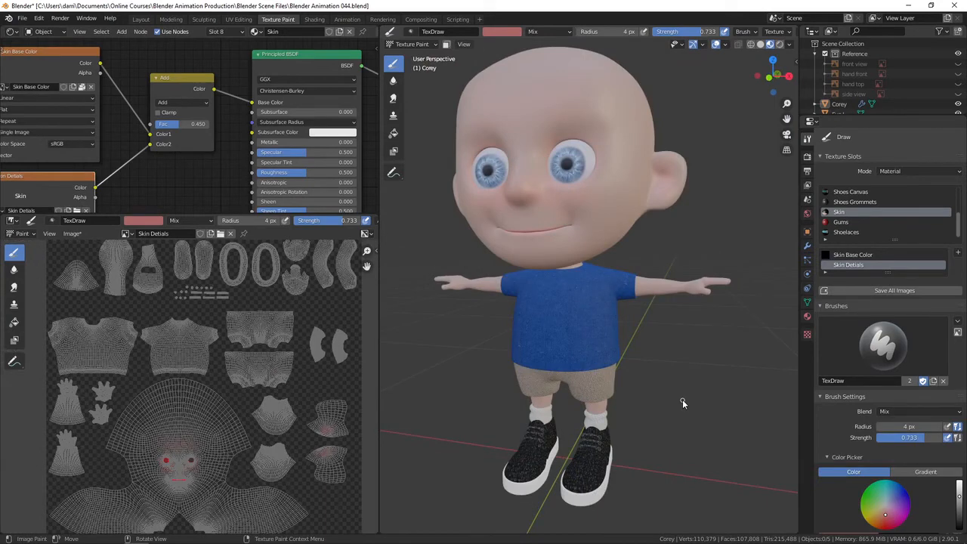
# Save the Skin Details image as Skin Details.png in the Textures folder.
pyautogui.click(73, 233)
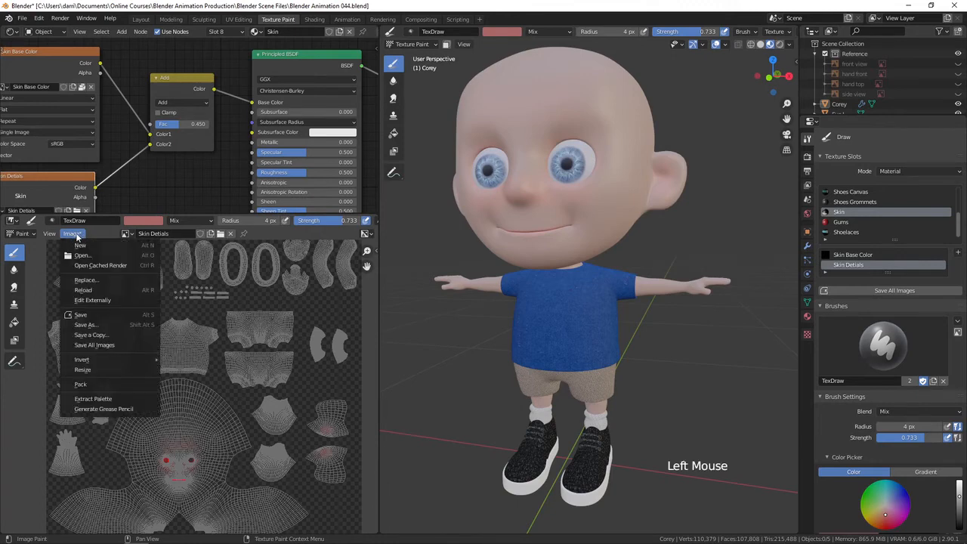
pyautogui.click(98, 324)
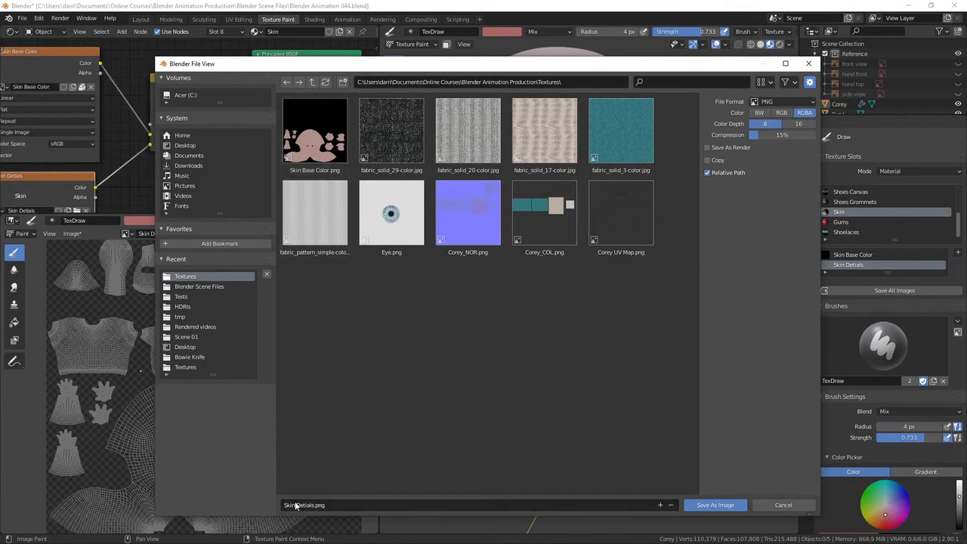
pyautogui.click(715, 506)
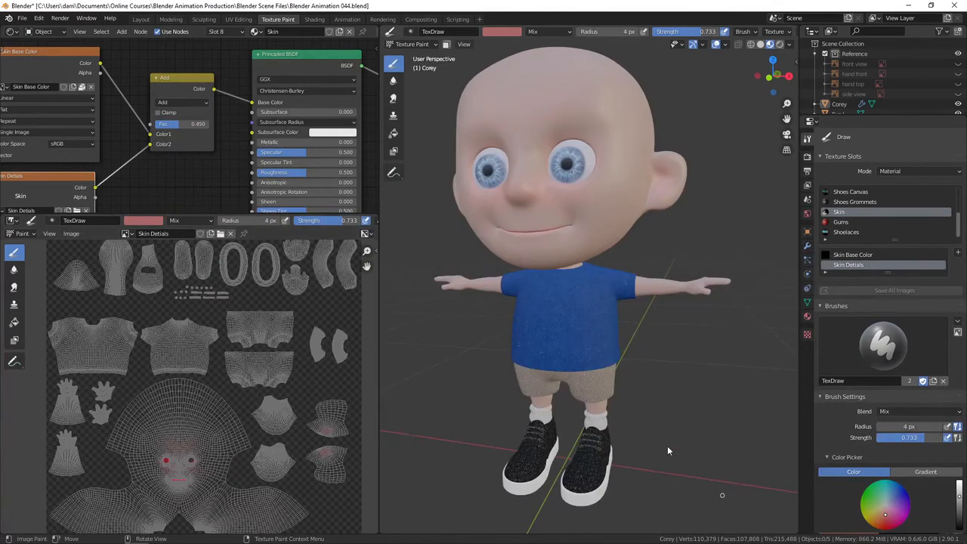
# Enable automatic packing of external files into the .blend file and save the project.
pyautogui.scroll(-1, 246, 368)
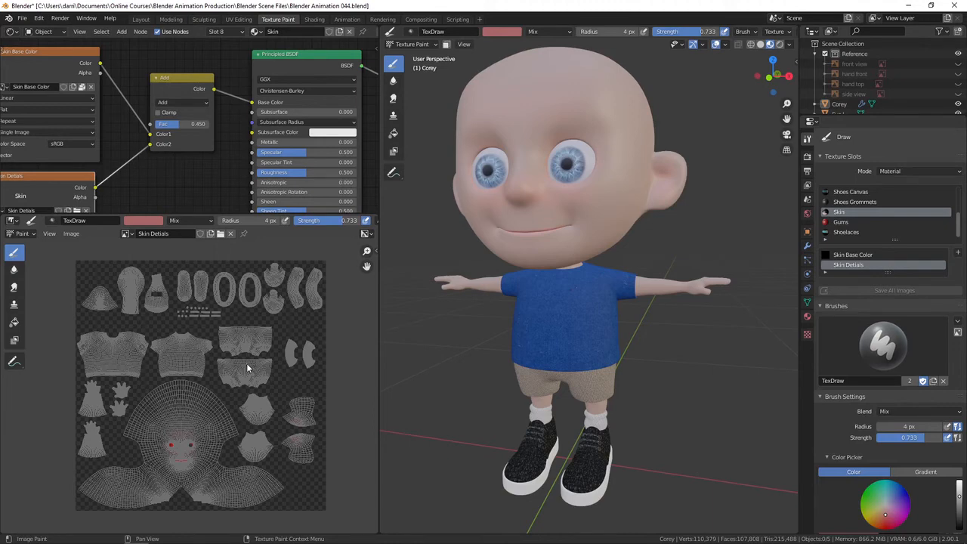
pyautogui.click(25, 22)
pyautogui.moveTo(50, 181)
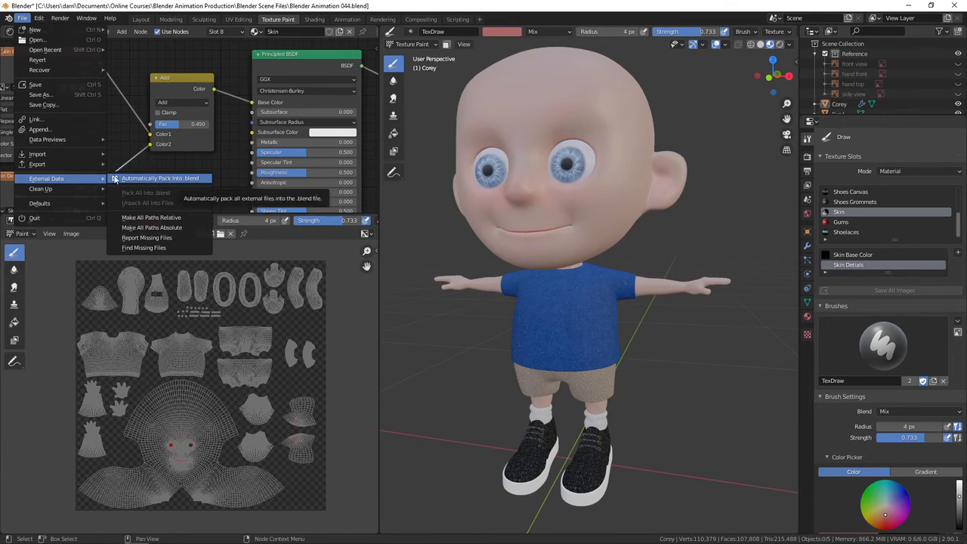
pyautogui.click(144, 178)
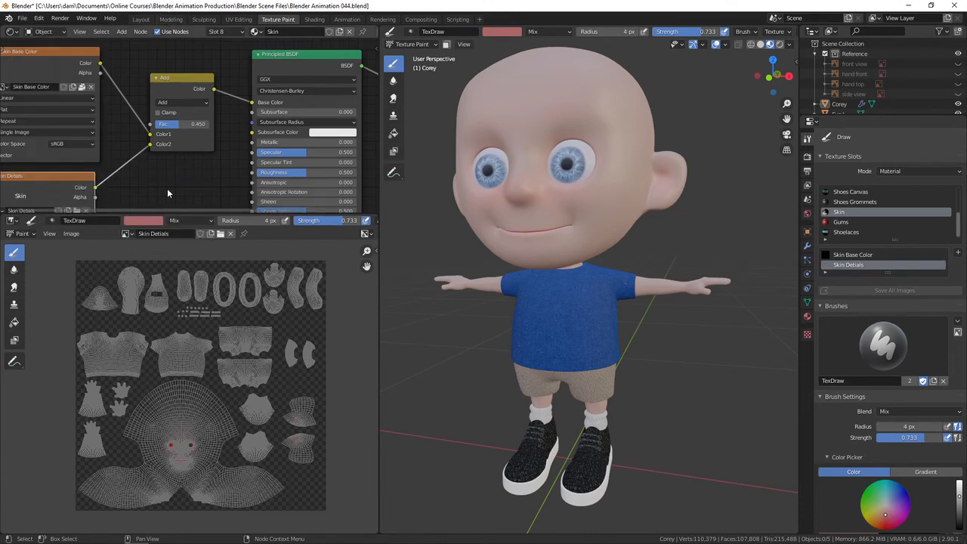
pyautogui.hotkey('ctrl', 's')
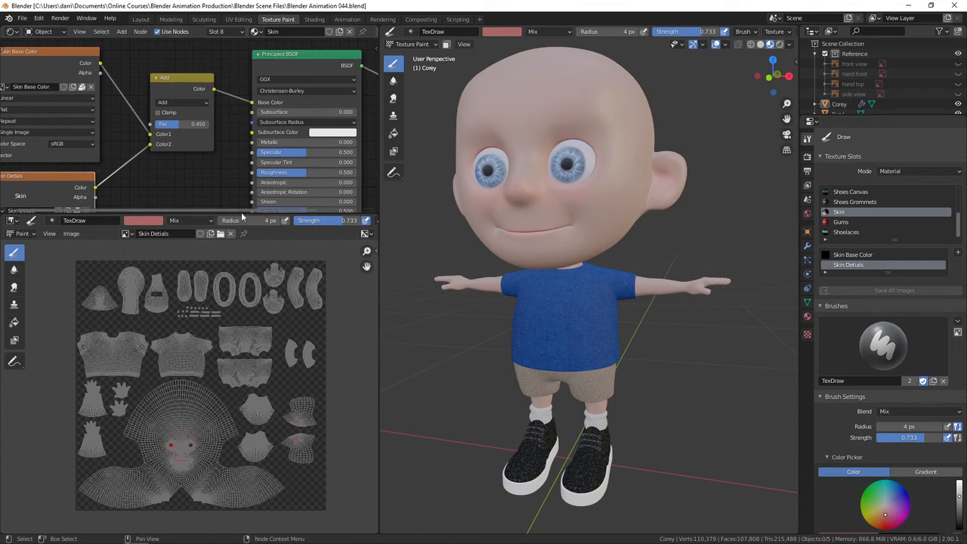
# Open the file commands to continue managing the project file.
pyautogui.click(22, 17)
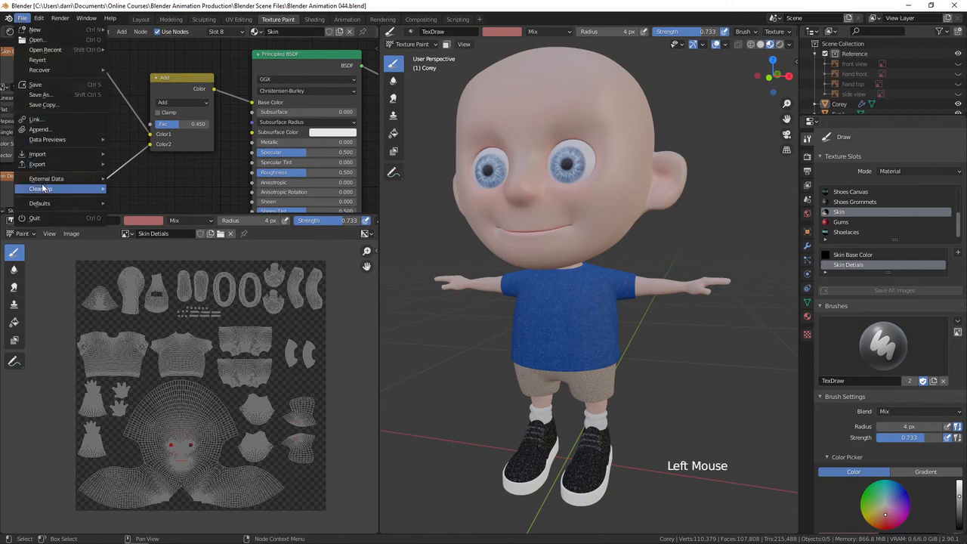